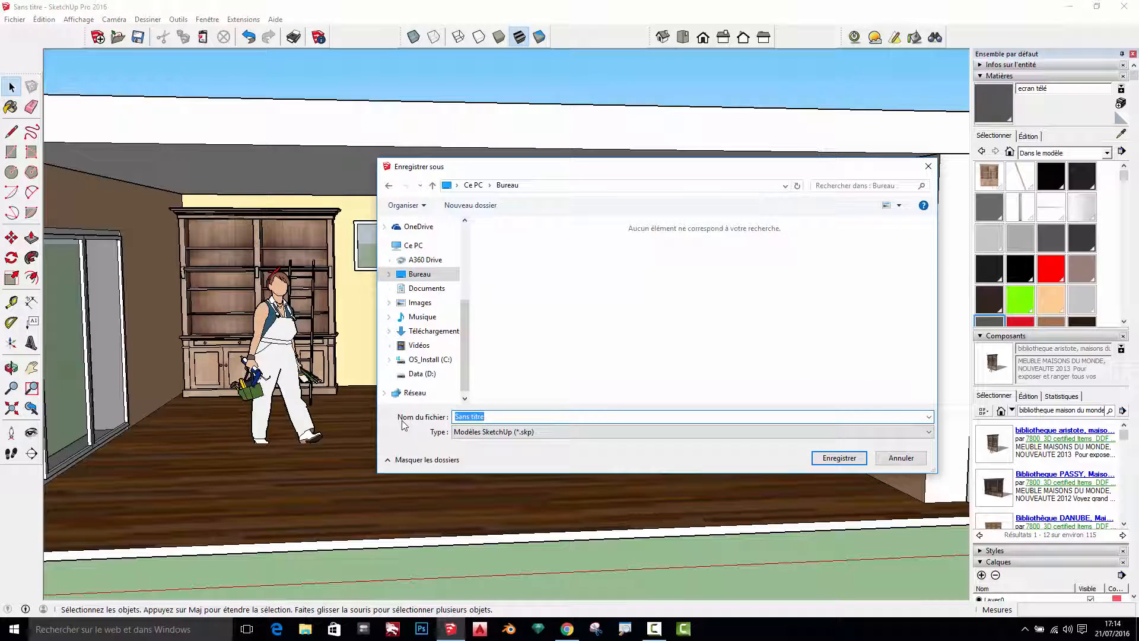
Save the model to the desktop under the file name essai twilight.
type("ess")
type("essai twil")
type("ight")
key("Return")
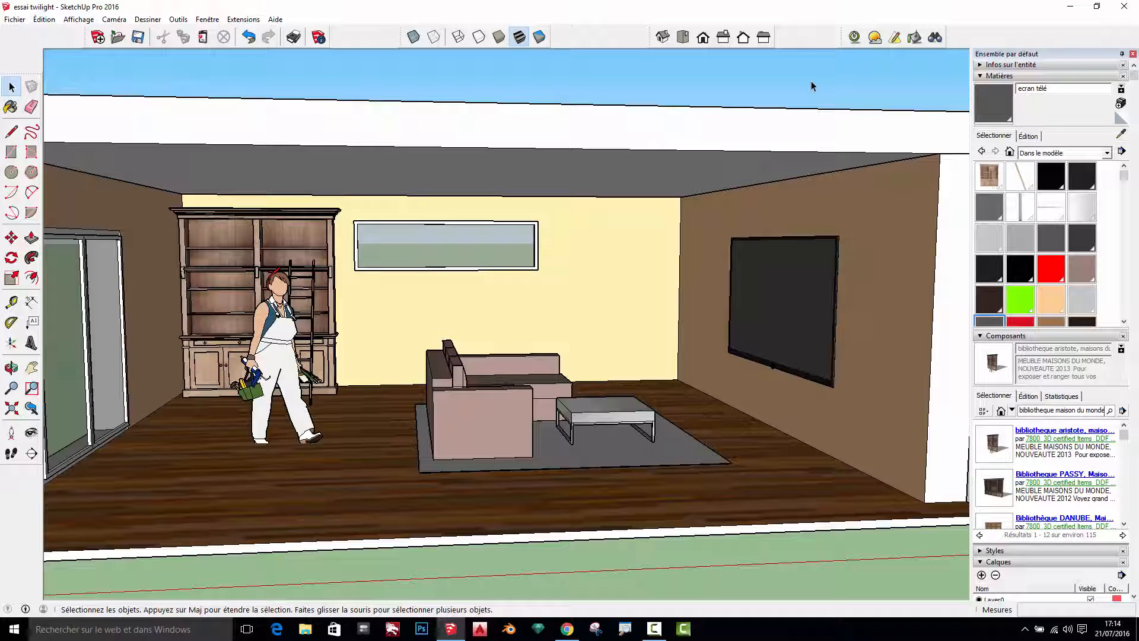
Examine the furnished living room from several angles, including the bookcase, sofa and wall-mounted TV.
scroll(448, 249, "down", 5)
middle_click_drag(448, 250, 470, 256)
scroll(485, 253, "up", 5)
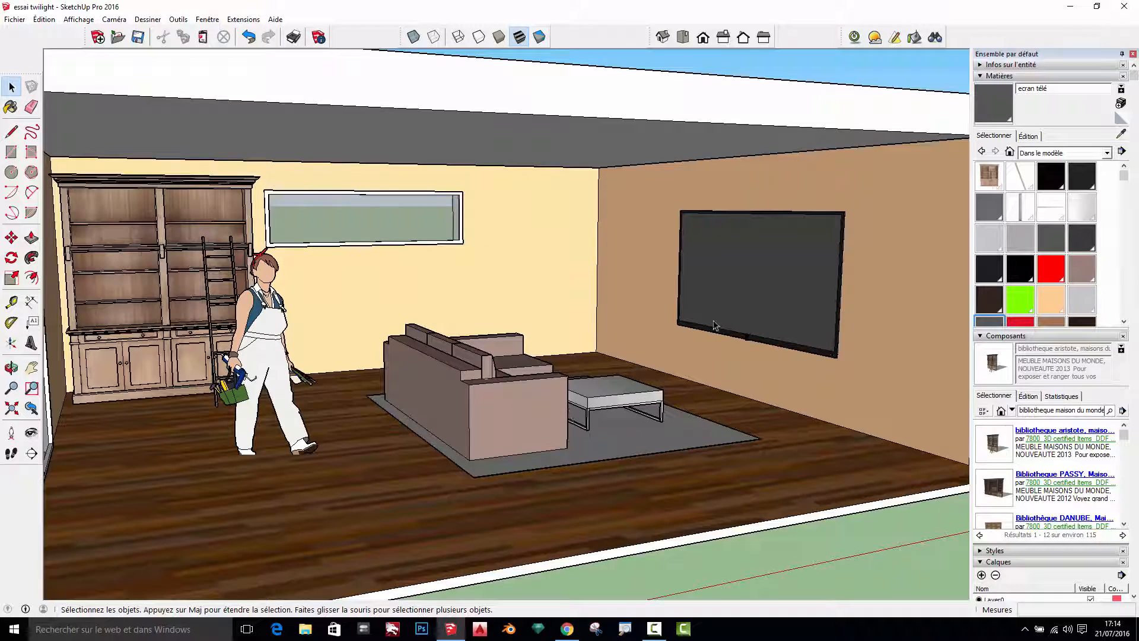
scroll(653, 353, "up", 5)
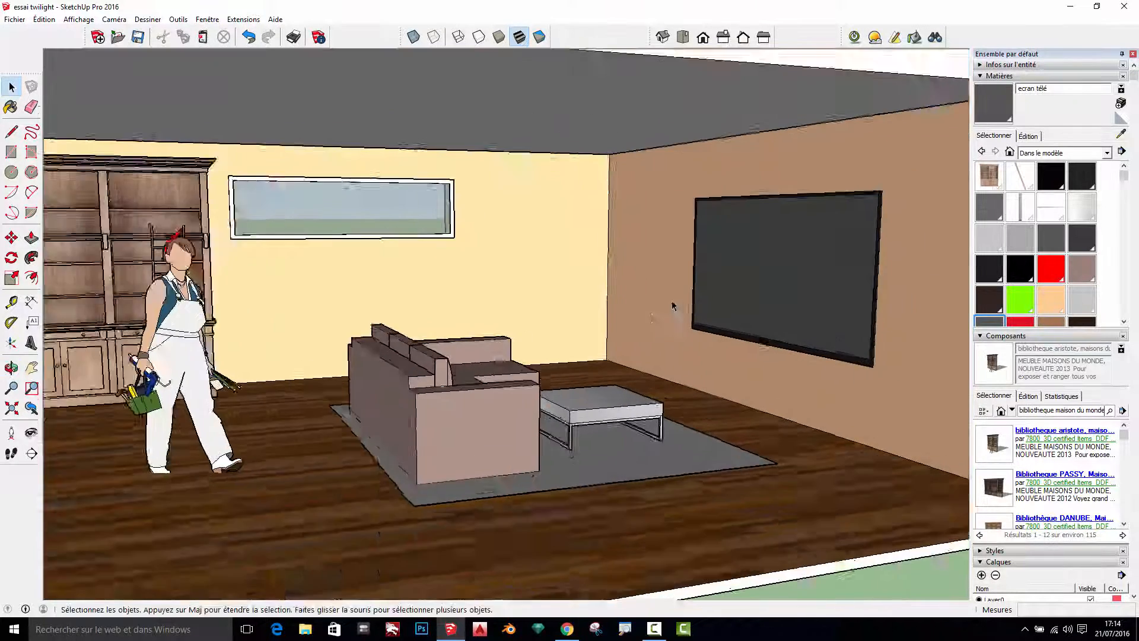
scroll(672, 310, "down", 5)
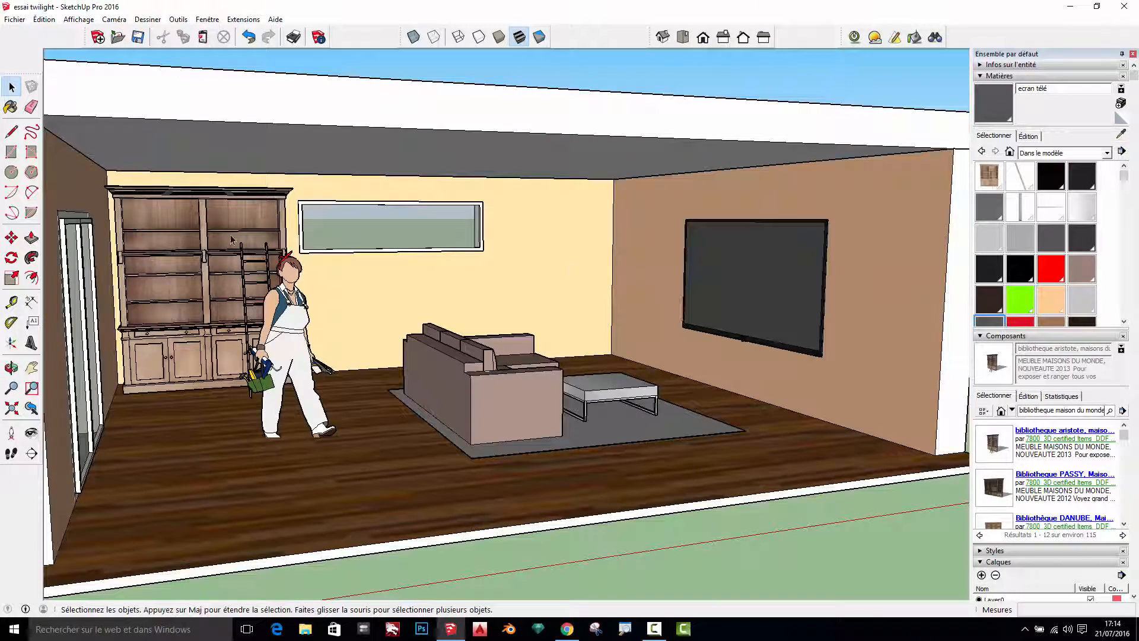
mouse_move(695, 363)
middle_mouse_down()
mouse_move(555, 336)
mouse_move(486, 338)
mouse_move(688, 343)
middle_mouse_up()
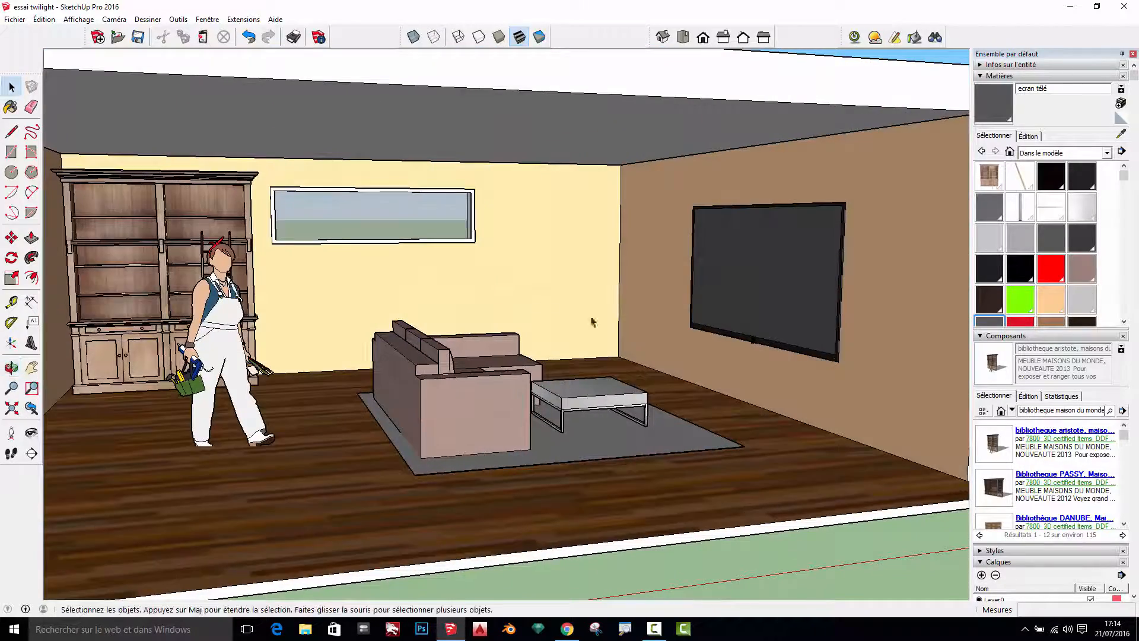
scroll(471, 279, "down", 3)
scroll(427, 259, "up", 2)
scroll(427, 260, "up", 1)
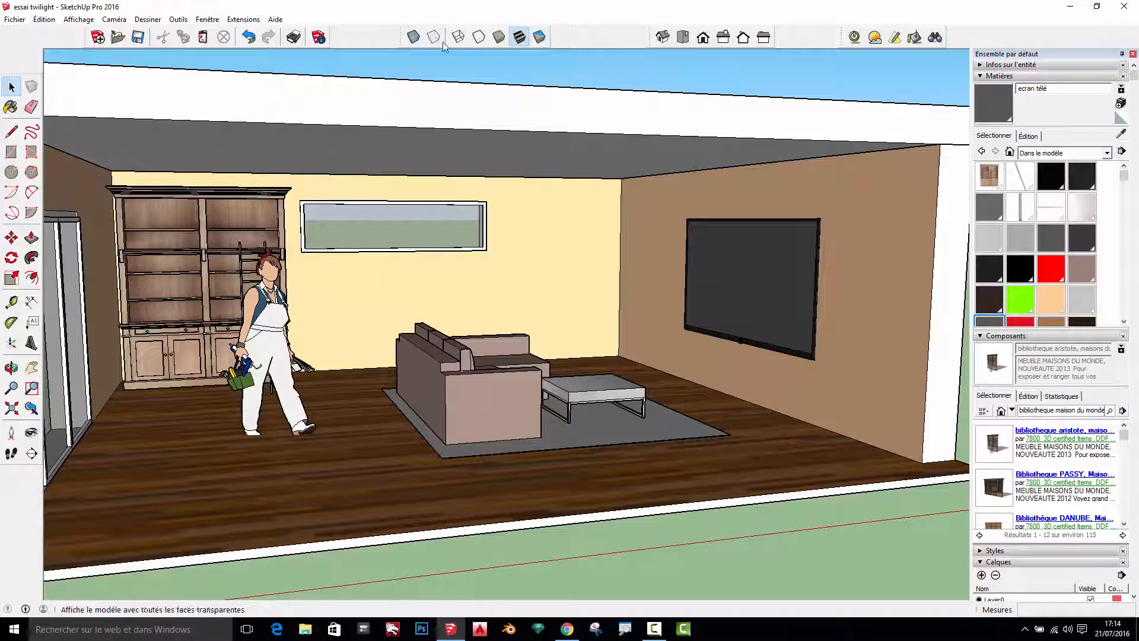
Check in the list of available toolbars that Twilight Render V2 is enabled.
left_click(79, 19)
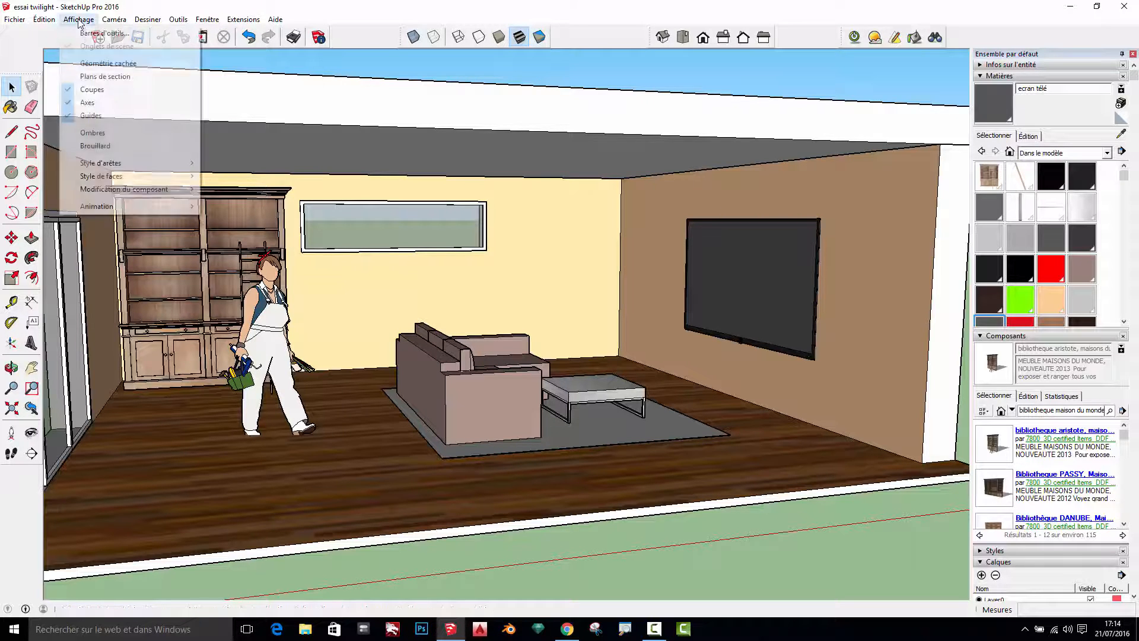
left_click(98, 33)
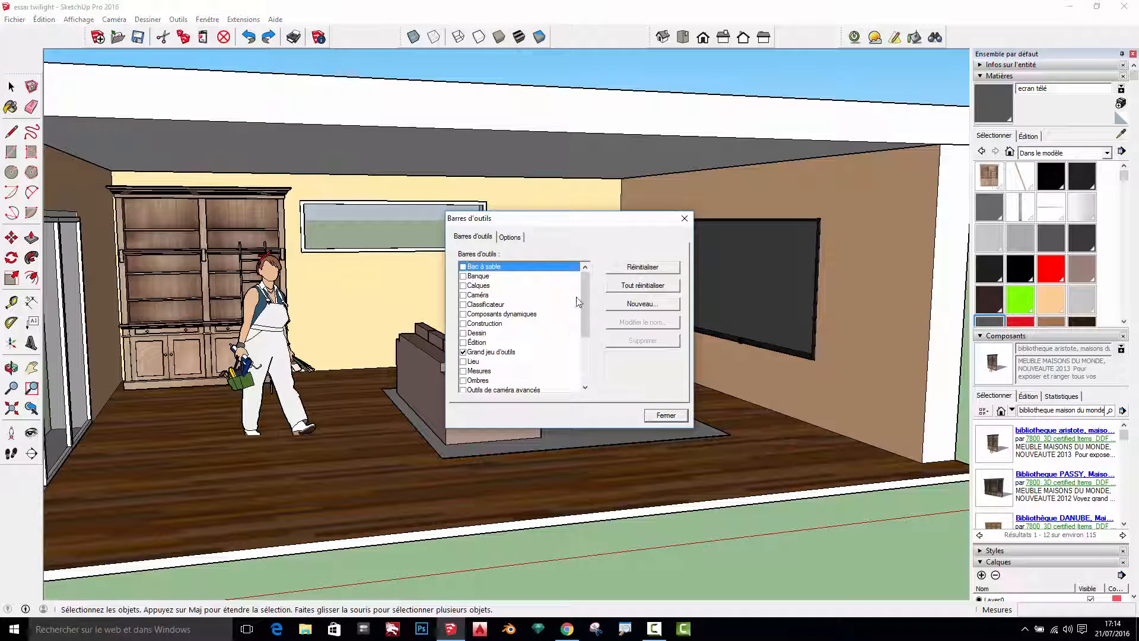
left_click_drag(580, 302, 580, 350)
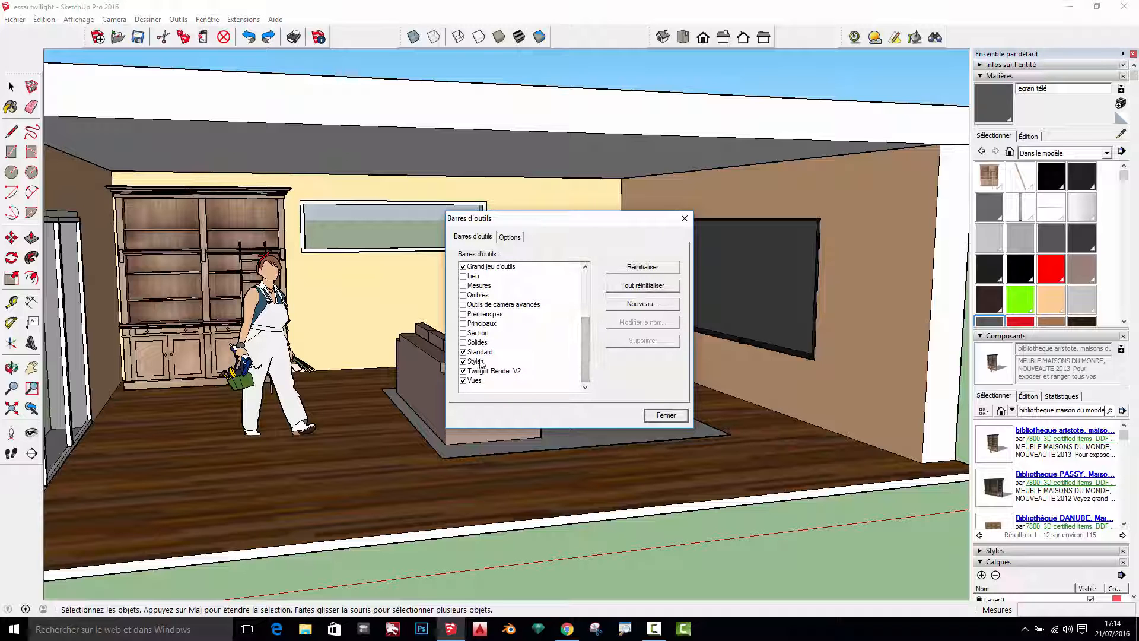
left_click(666, 414)
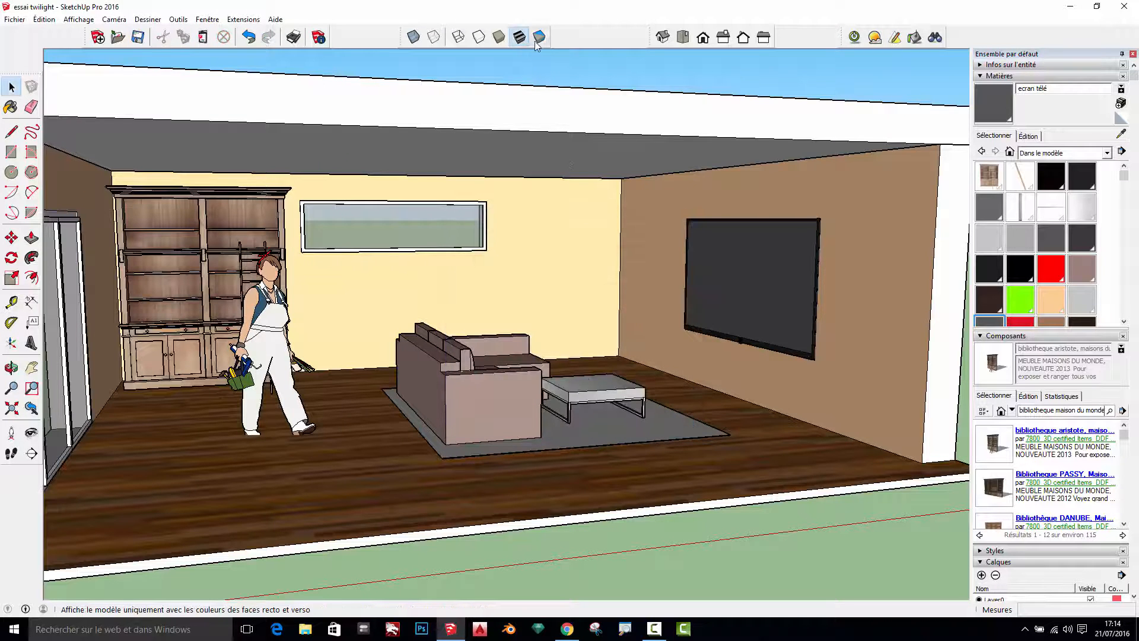
Switch the model to monochrome face display and check face orientation on the exterior walls and inside the room.
left_click(538, 37)
middle_click_drag(629, 295, 913, 309)
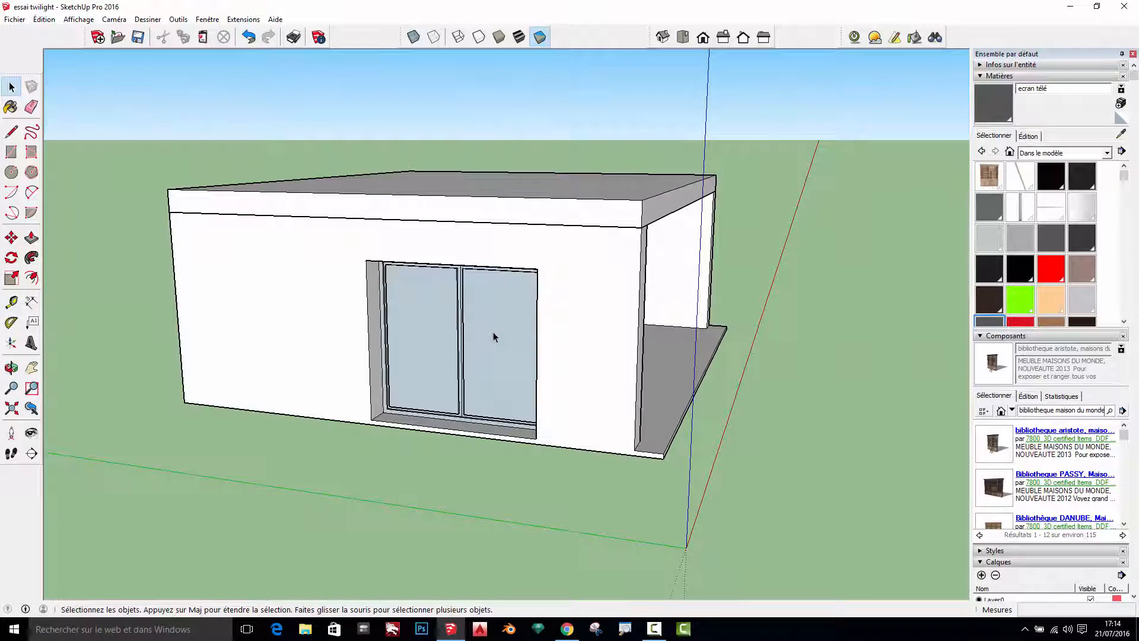
middle_click_drag(511, 354, 305, 324)
scroll(598, 252, "up", 5)
middle_click_drag(597, 251, 666, 270)
scroll(674, 325, "down", 4)
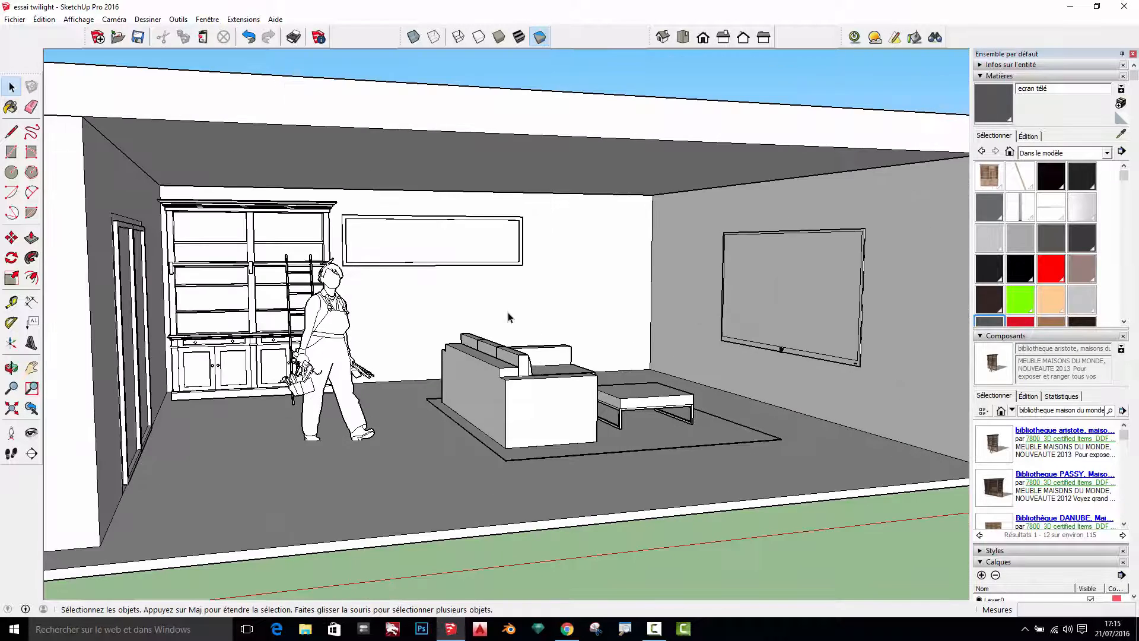
Inspect the front and back faces of the sofa, coffee table and bookcase up close in monochrome display.
scroll(522, 326, "up", 4)
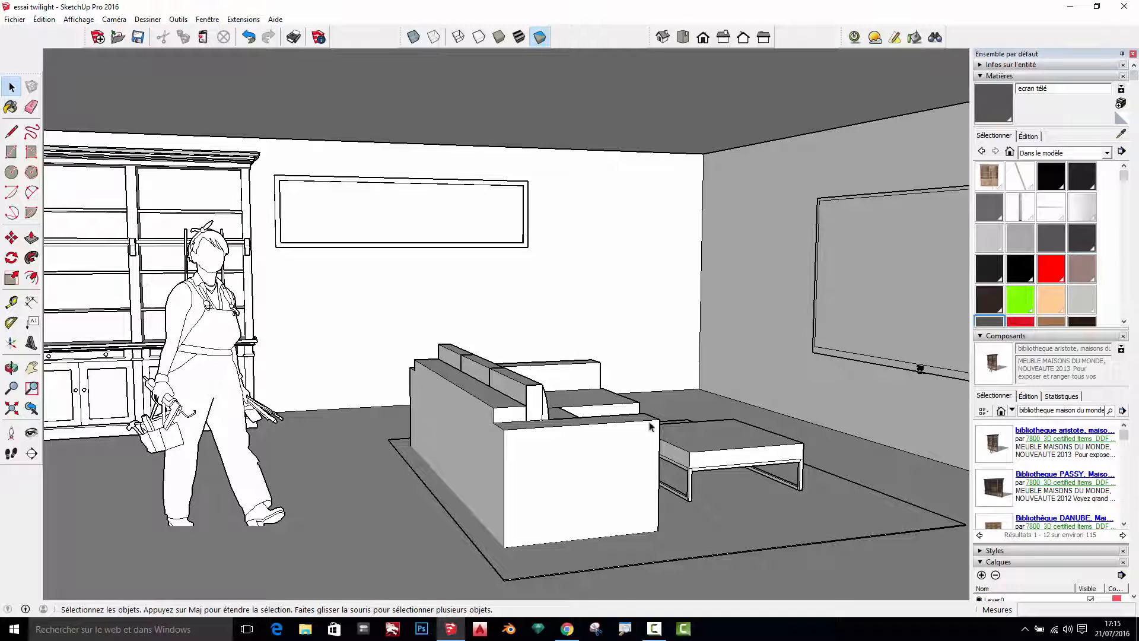
scroll(650, 426, "up", 6)
middle_click_drag(664, 445, 688, 490)
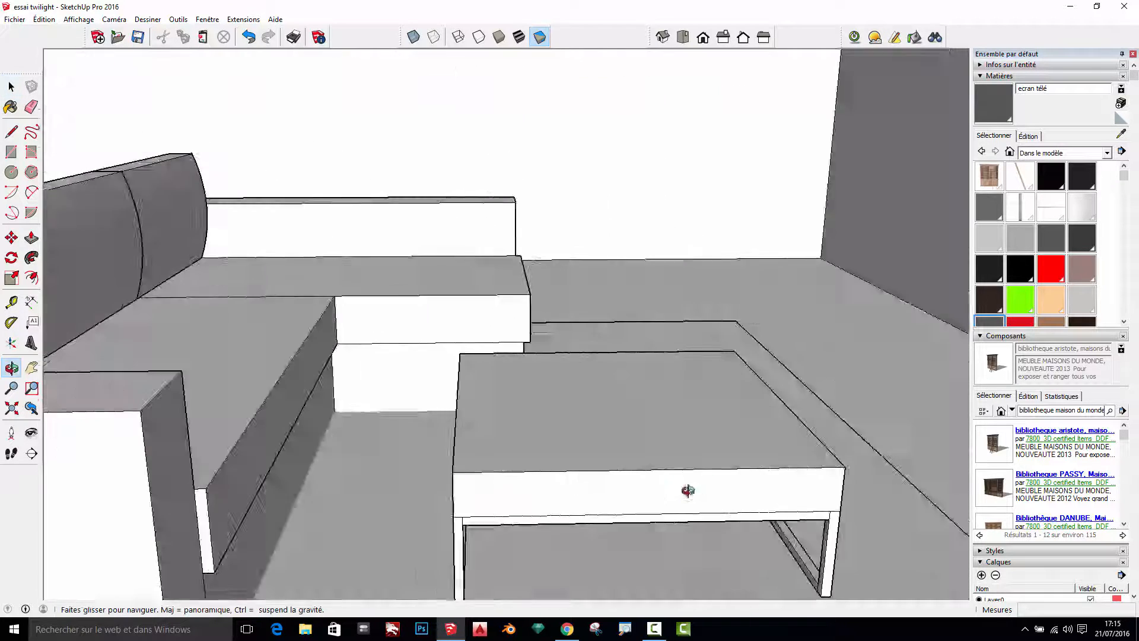
key("space")
scroll(657, 411, "down", 10)
scroll(314, 285, "up", 8)
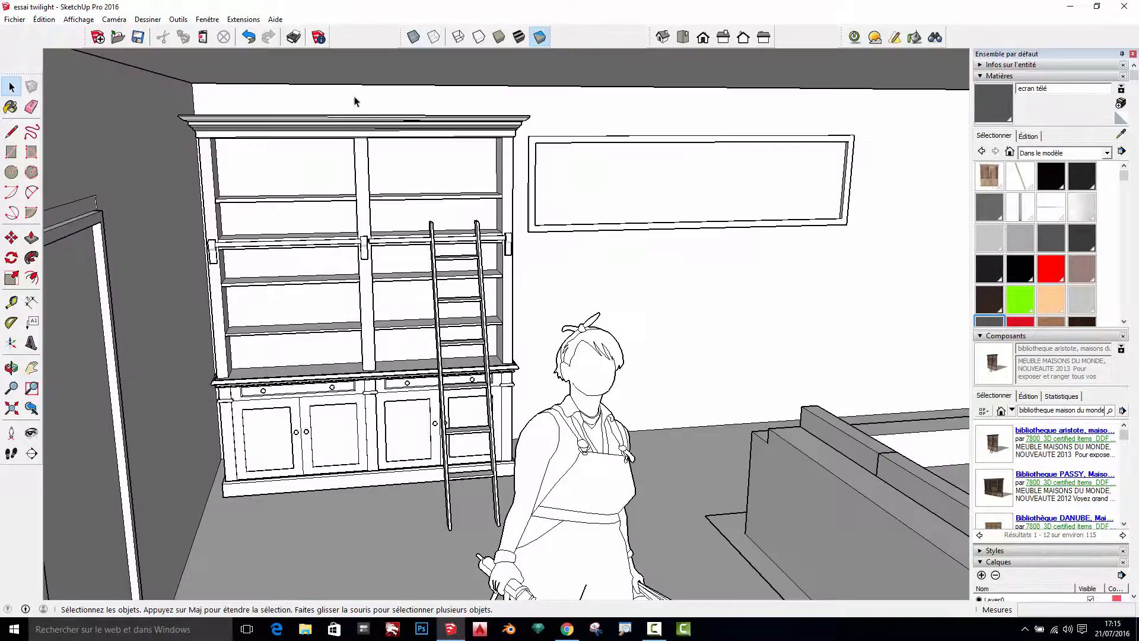
scroll(356, 102, "up", 6)
middle_click_drag(364, 122, 345, 152)
scroll(346, 153, "down", 4)
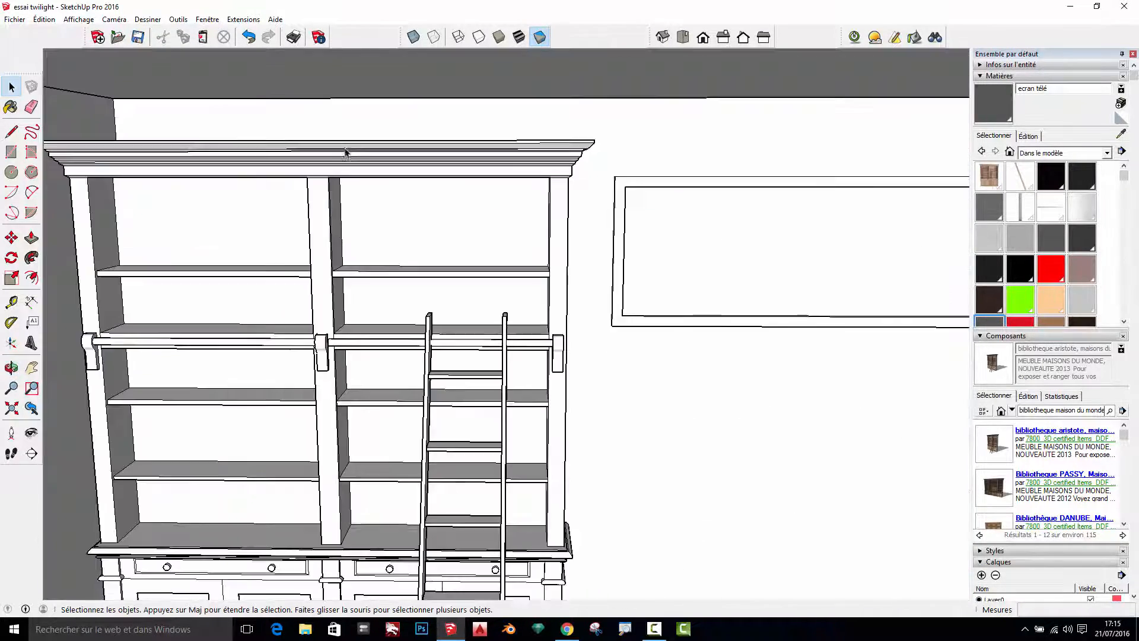
scroll(345, 153, "down", 8)
scroll(533, 255, "up", 3)
scroll(602, 233, "up", 2)
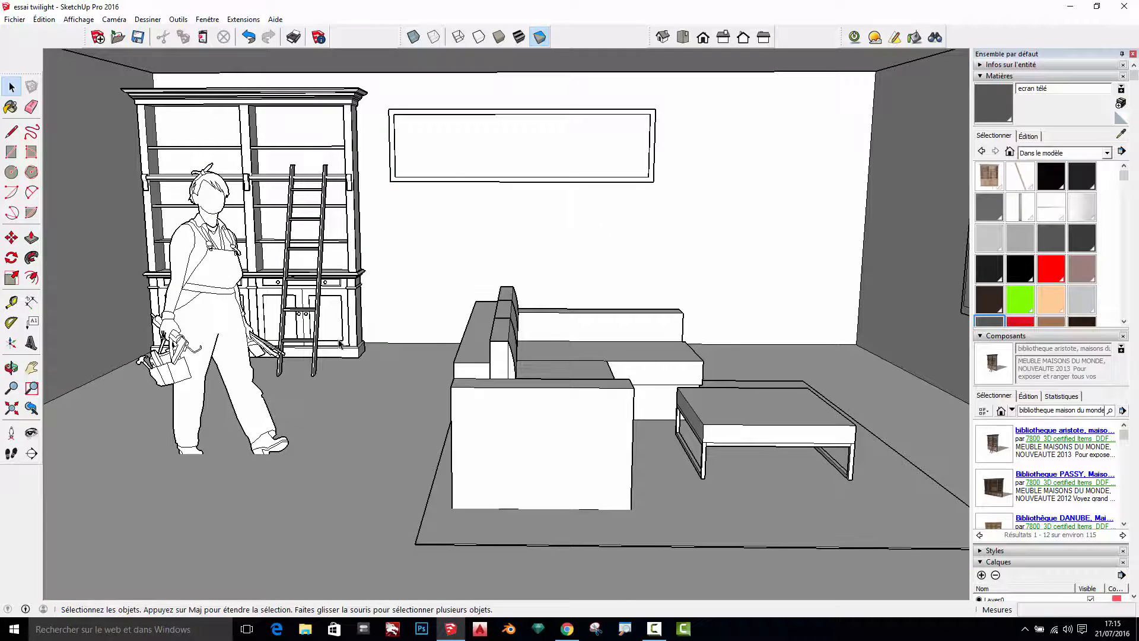
Select the room's wall group and return the model to shaded display with textures.
left_click(633, 224)
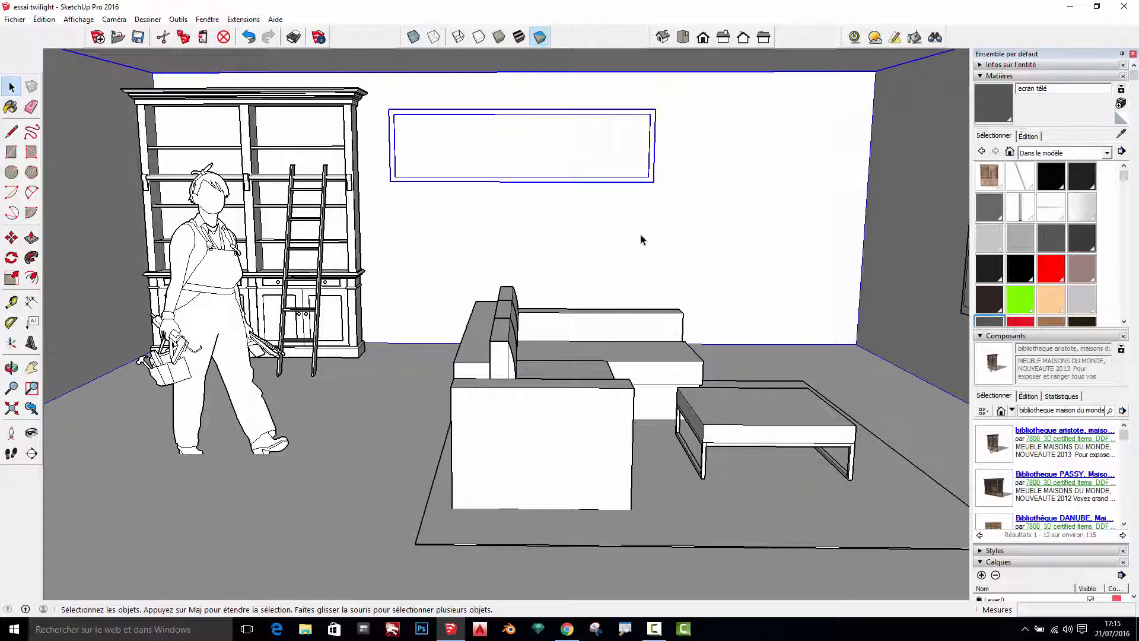
scroll(603, 224, "down", 2)
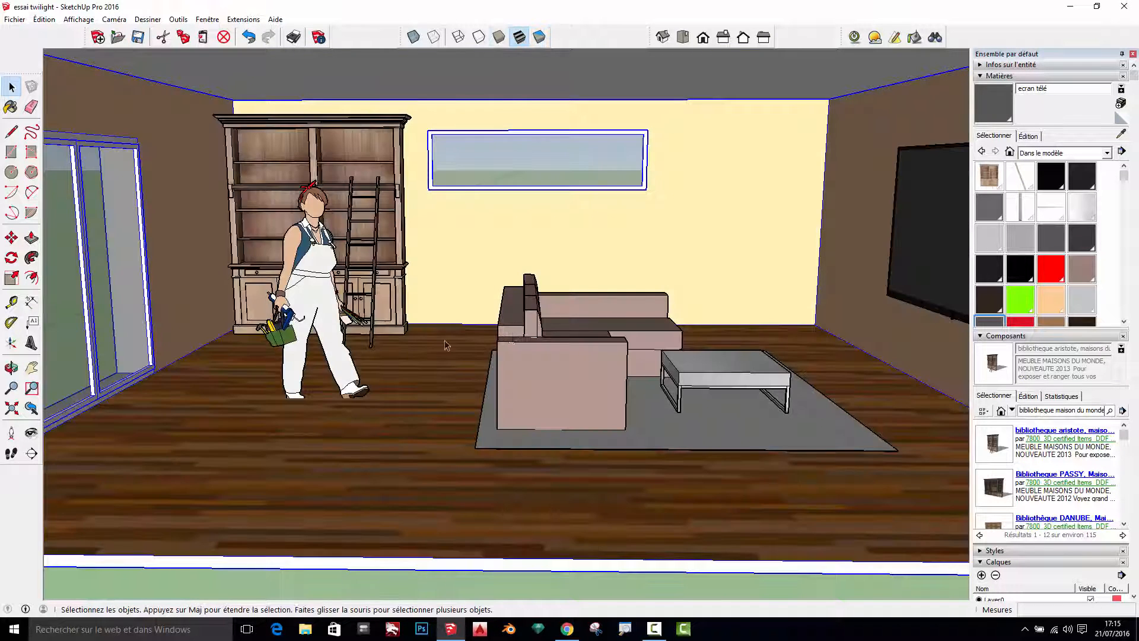
scroll(327, 267, "down", 1)
middle_click_drag(327, 267, 443, 219)
scroll(443, 219, "up", 1)
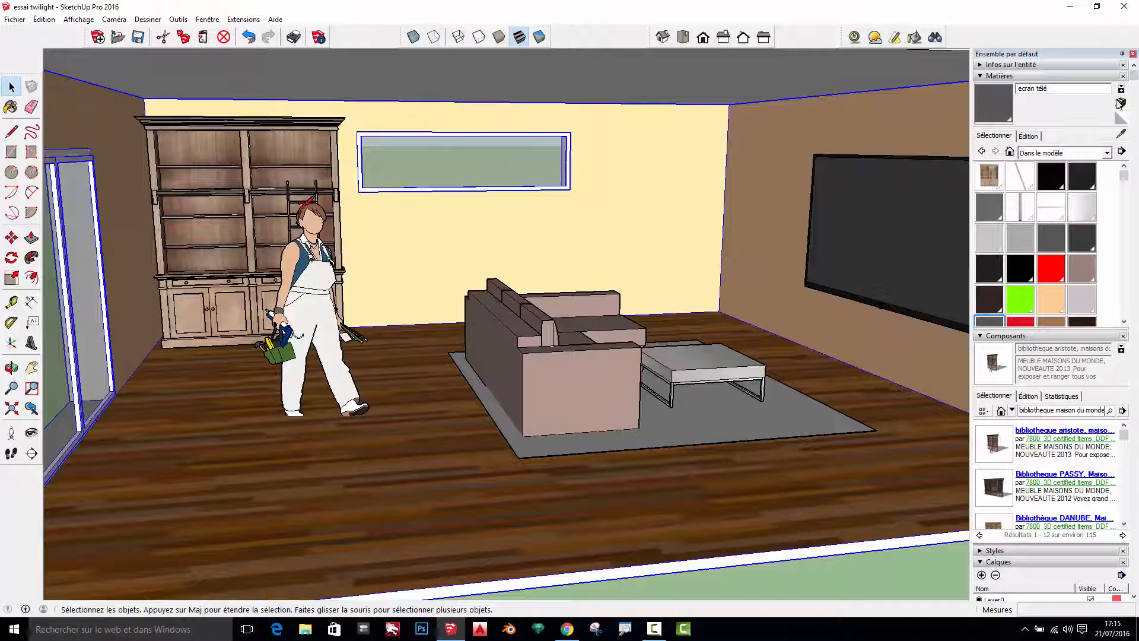
Collapse the Matières, Composants, Calques and Scènes sections to bring the Structure outline into view.
left_click(980, 77)
left_click(981, 87)
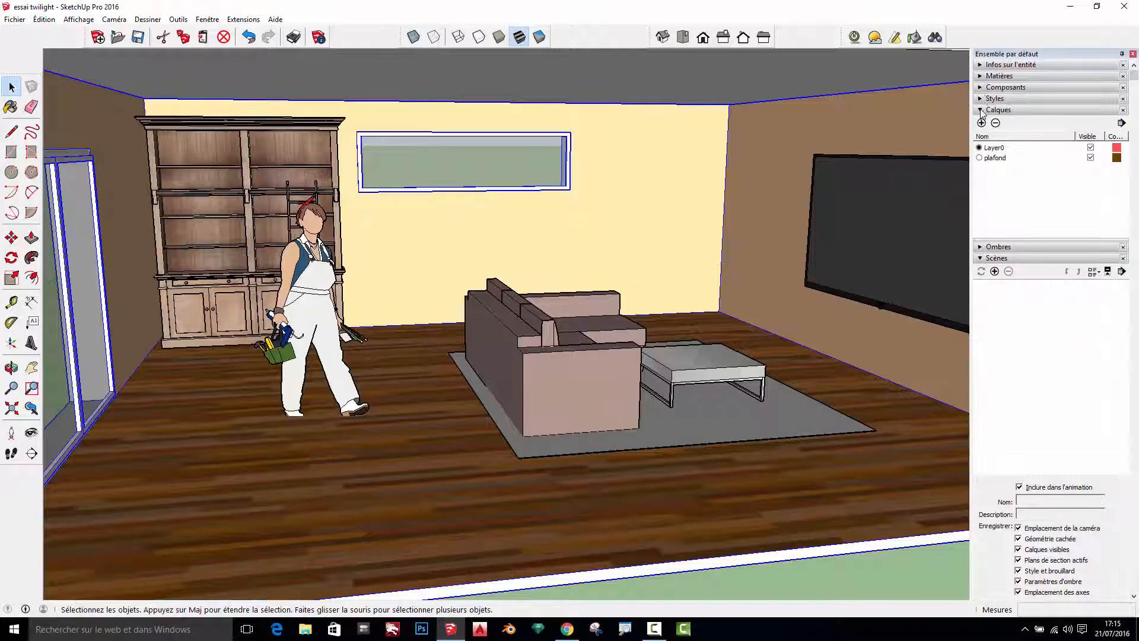
left_click(980, 109)
left_click(980, 133)
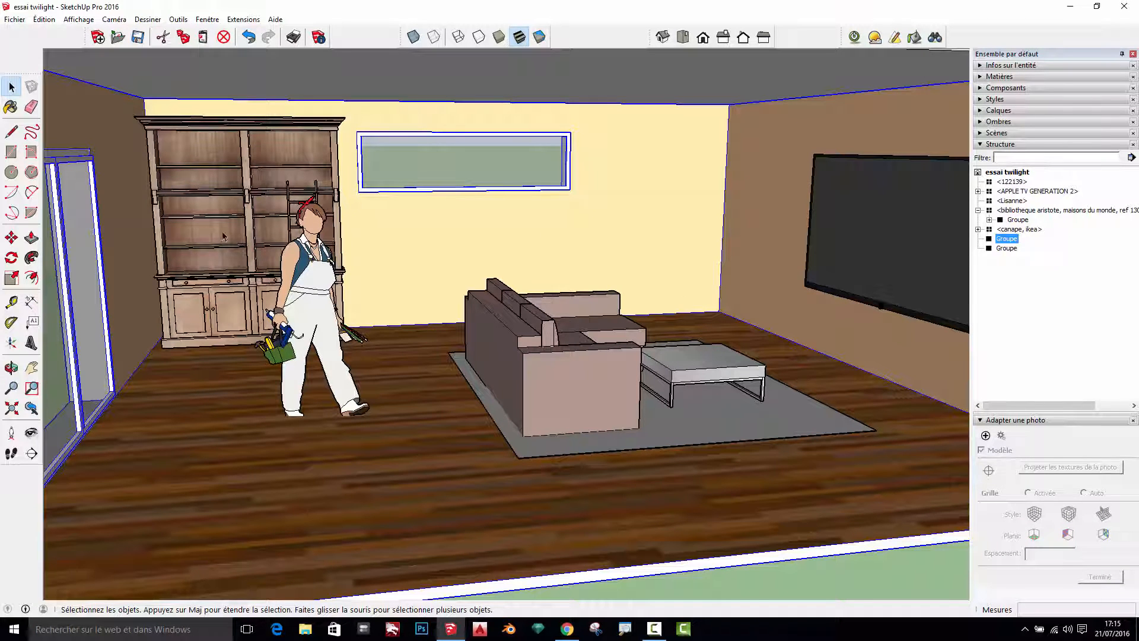
Open the Twilight material editor beside the wall-mounted TV and load the TV screen's ecran télé material.
scroll(223, 236, "down", 3)
middle_click_drag(470, 248, 529, 247)
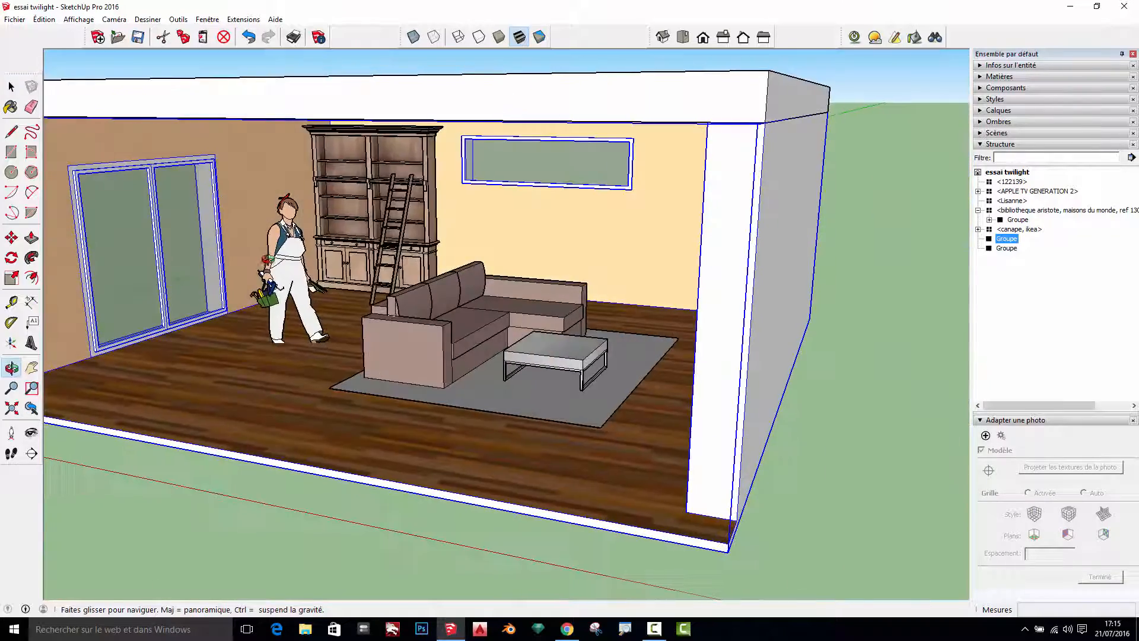
scroll(801, 199, "up", 3)
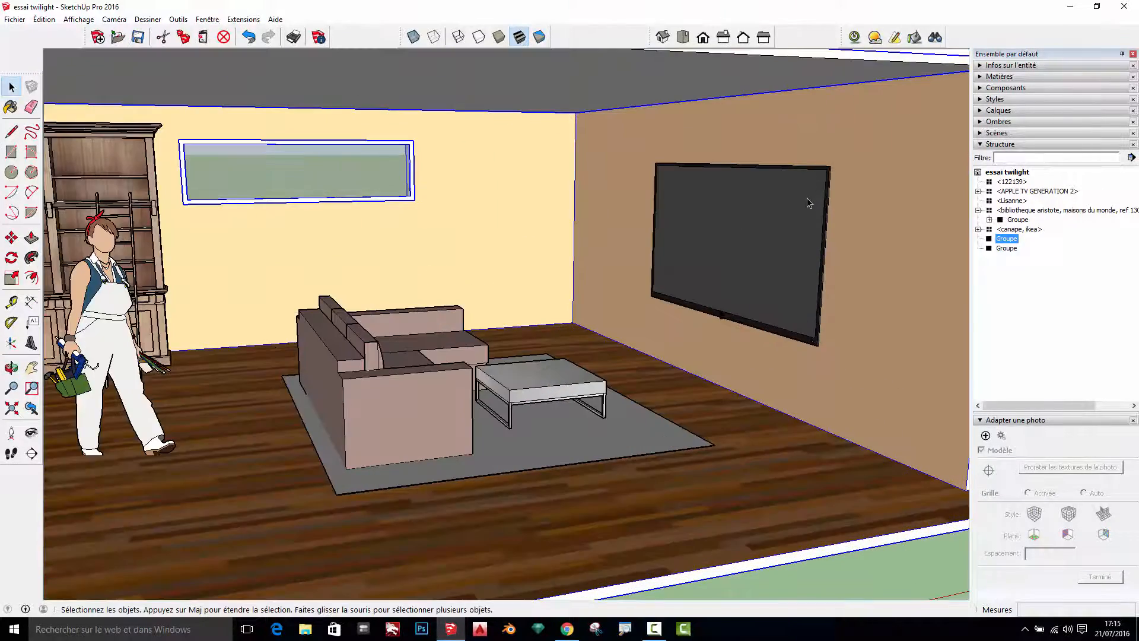
scroll(750, 223, "down", 5)
scroll(695, 225, "up", 5)
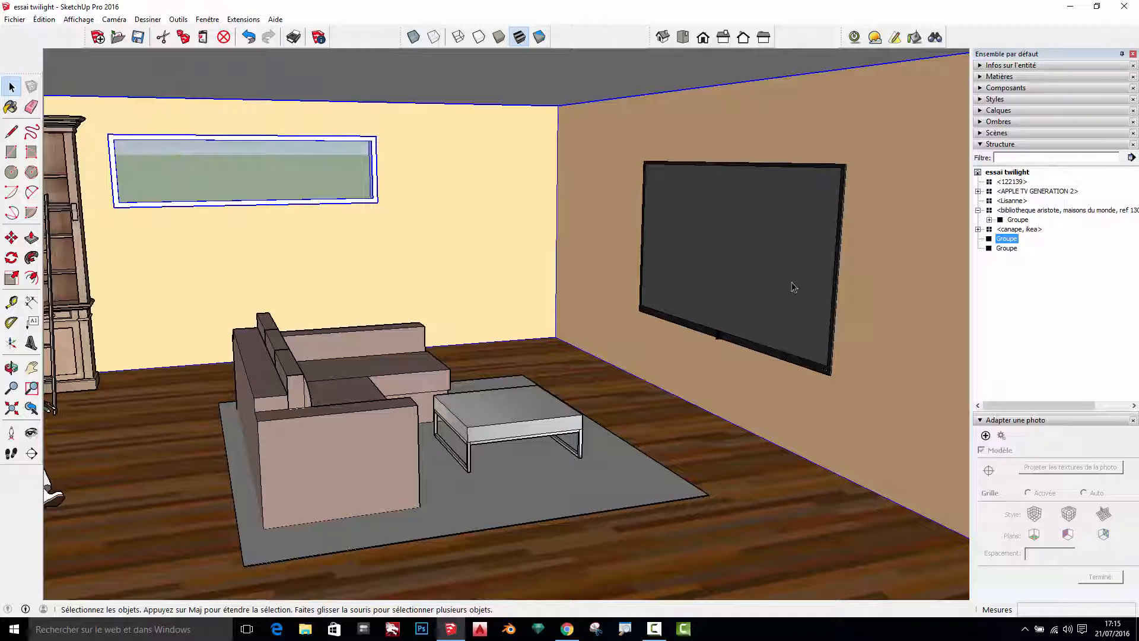
left_click(914, 39)
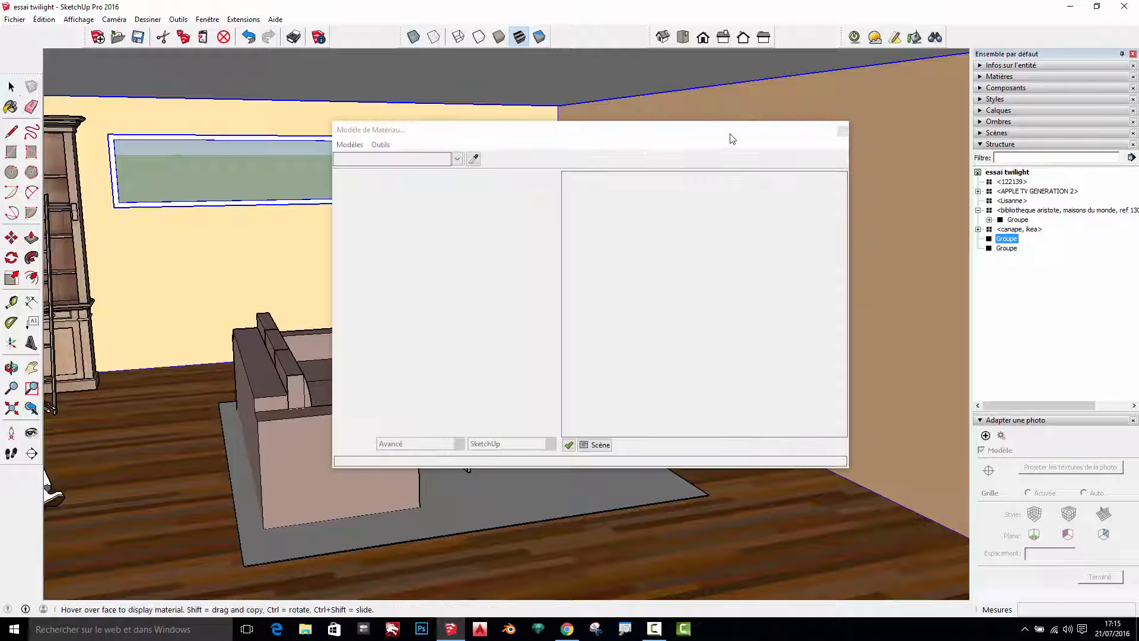
left_click_drag(663, 137, 471, 90)
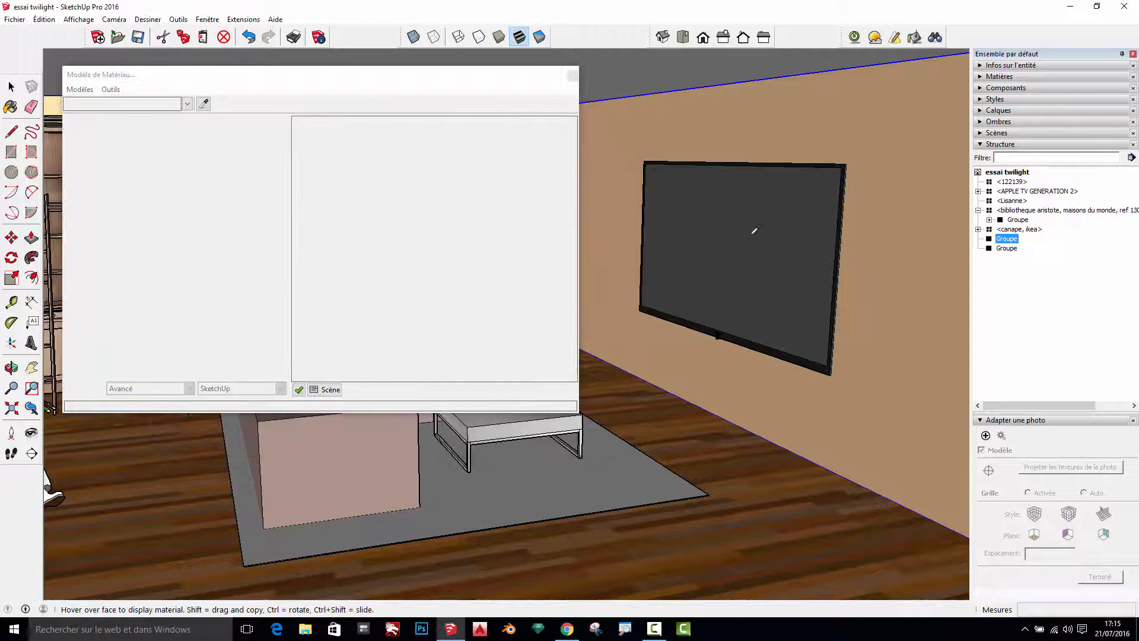
left_click(741, 204)
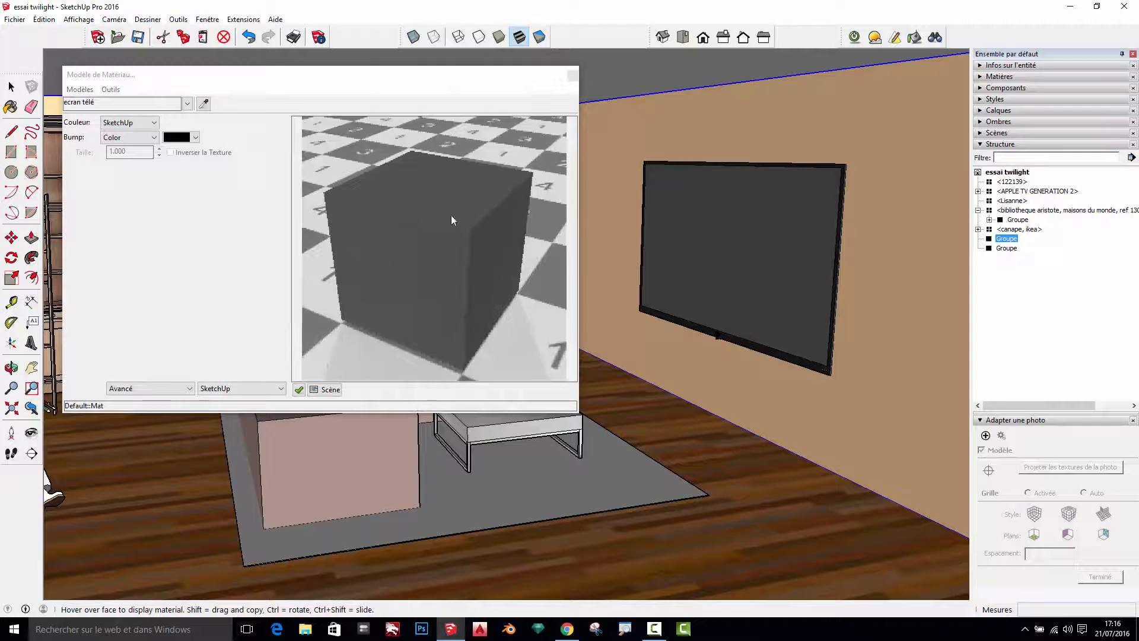
Assign the Architecture de Verre Miroir template to the ecran télé material and close the material editor.
left_click(79, 89)
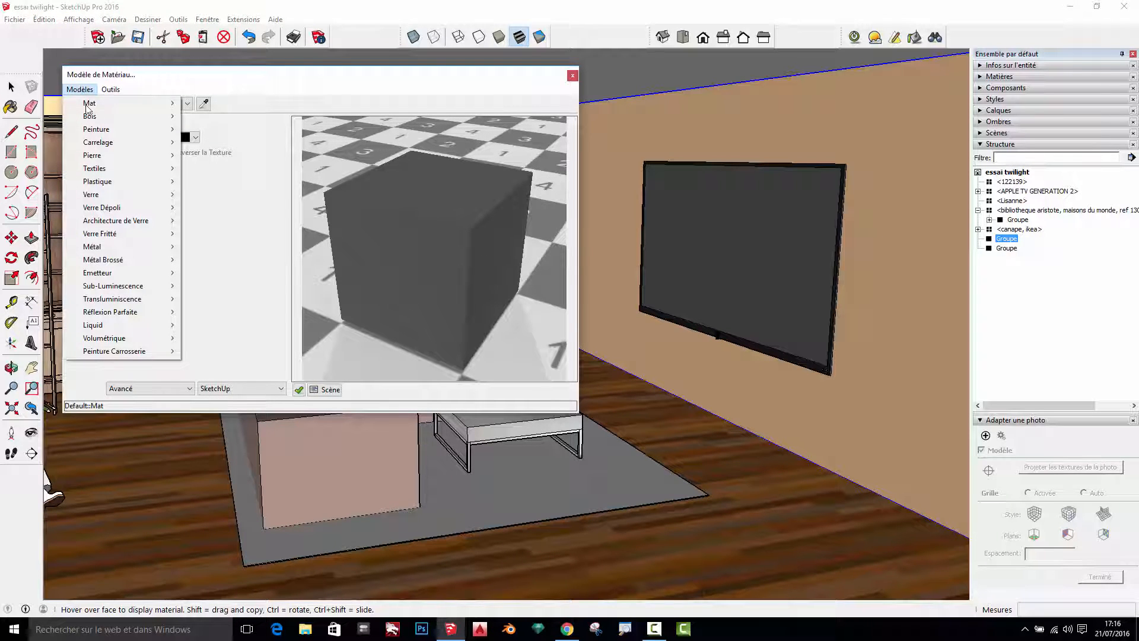
mouse_move(148, 220)
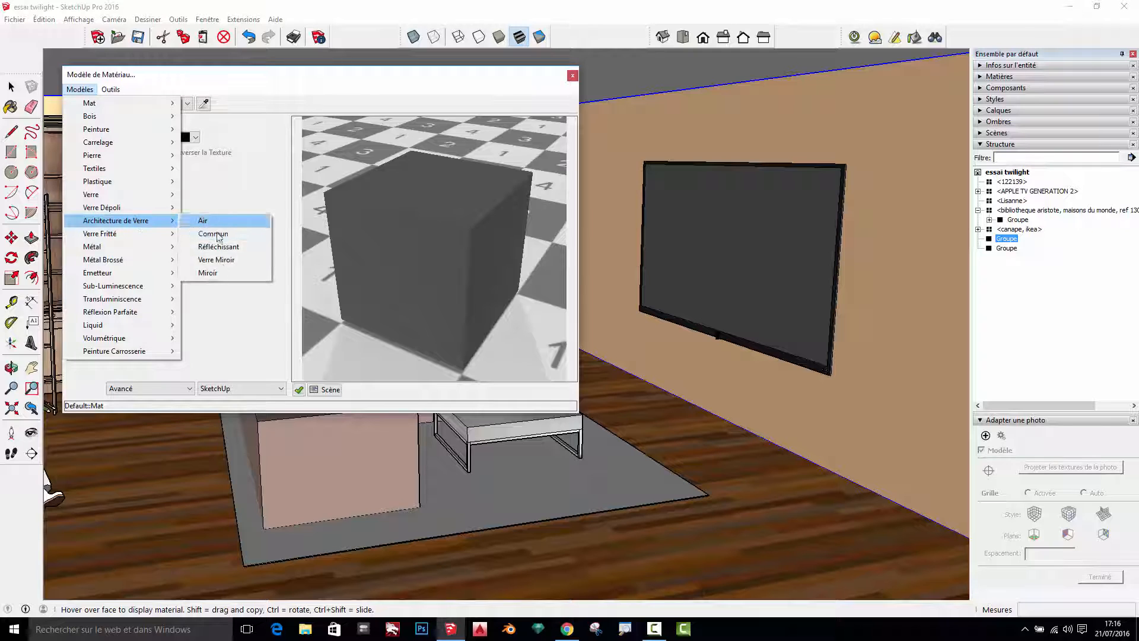
left_click(215, 274)
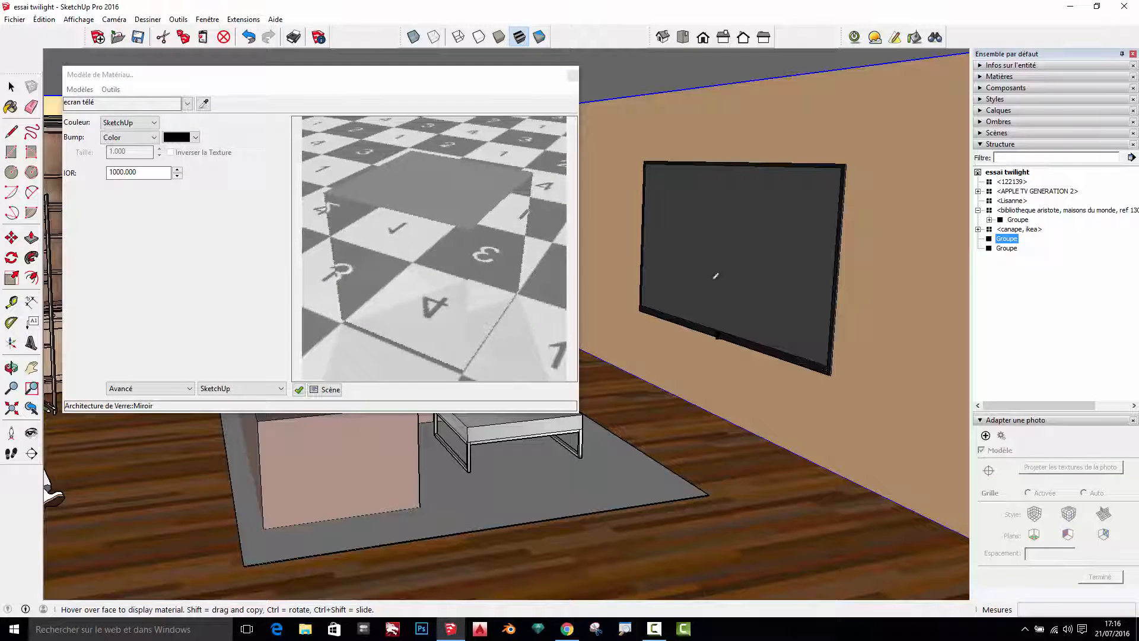
left_click(574, 78)
Load the Translucent Glass Gray material from the back wall's window pane into the Twilight material editor.
scroll(731, 332, "down", 5)
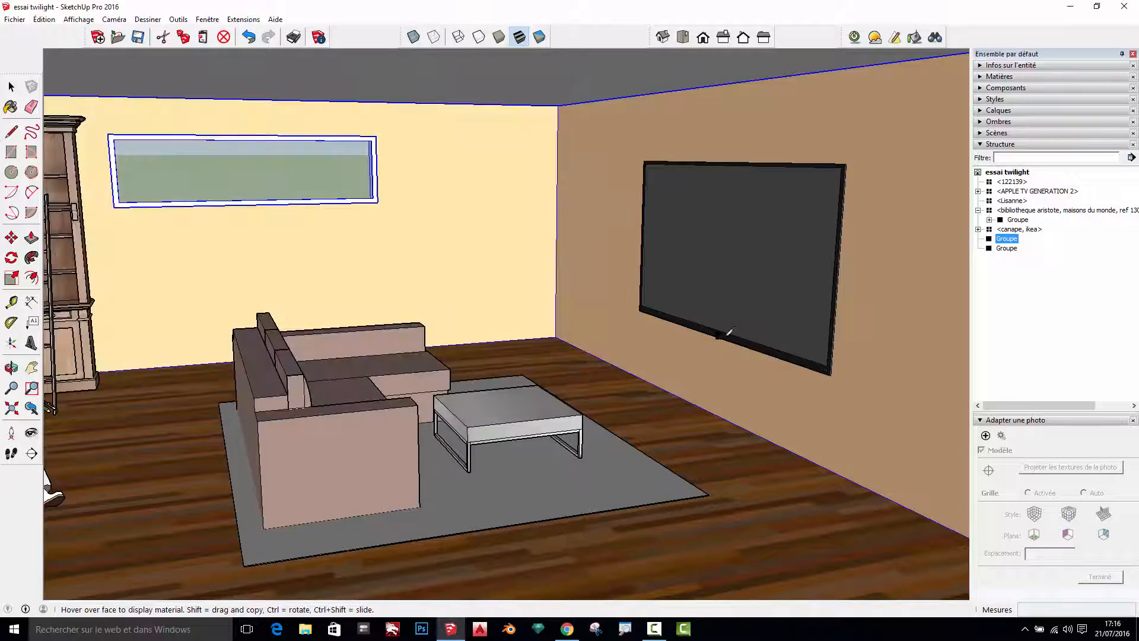
middle_click_drag(415, 366, 437, 262)
scroll(426, 215, "up", 3)
scroll(427, 210, "up", 3)
middle_click_drag(496, 219, 549, 229)
scroll(541, 210, "up", 4)
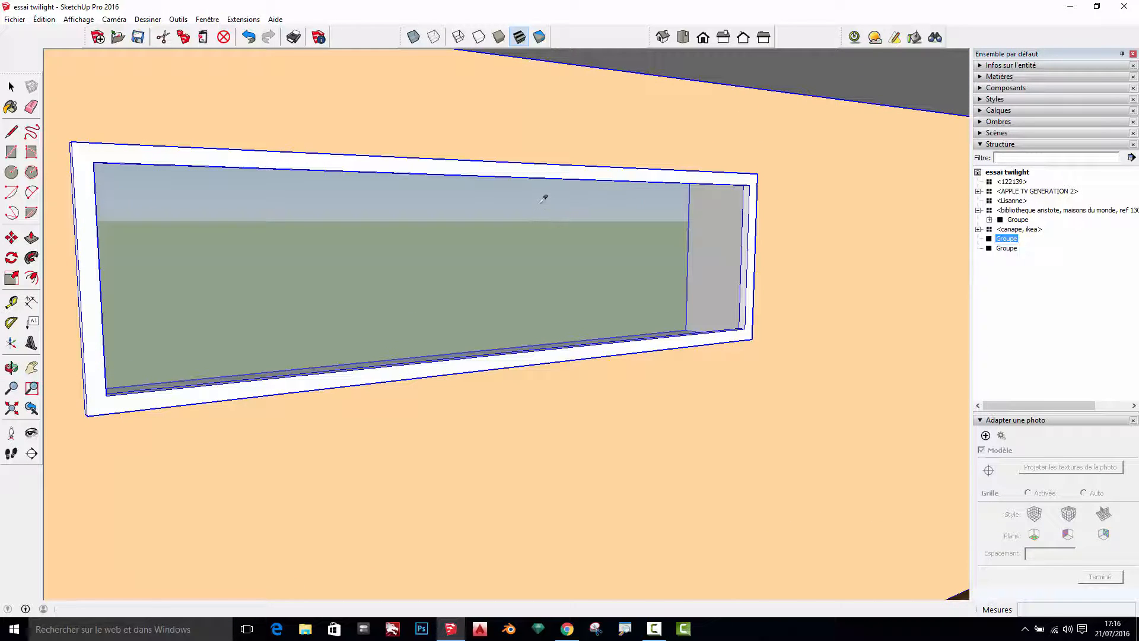
left_click(541, 198)
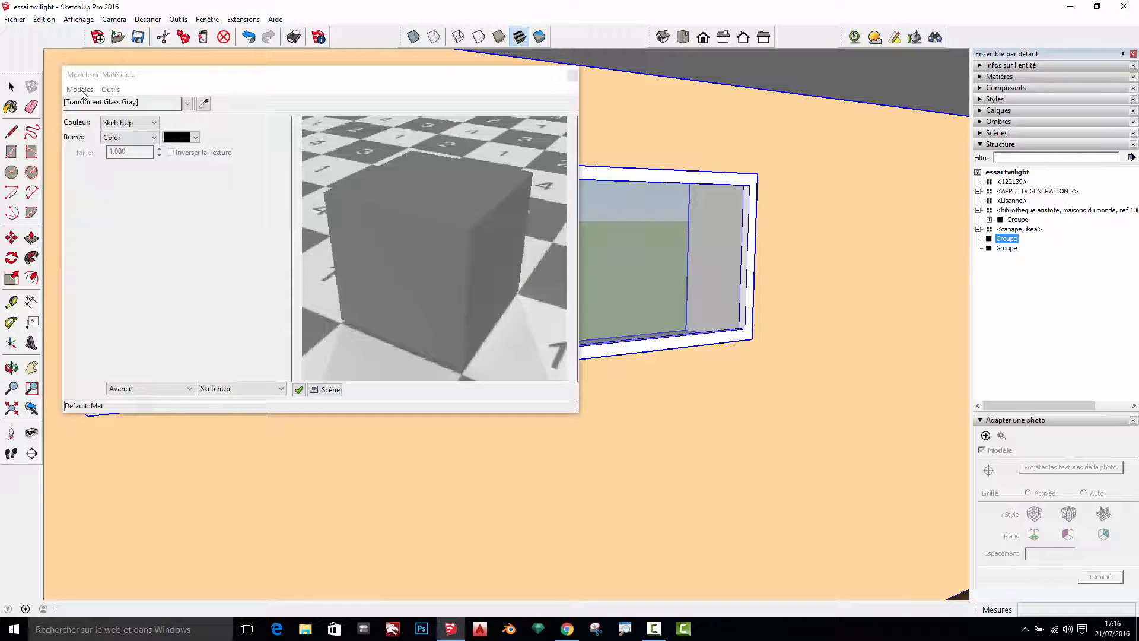
Assign the Architecture de Verre Commun template to the window glass material and close the material editor.
left_click(82, 91)
mouse_move(137, 222)
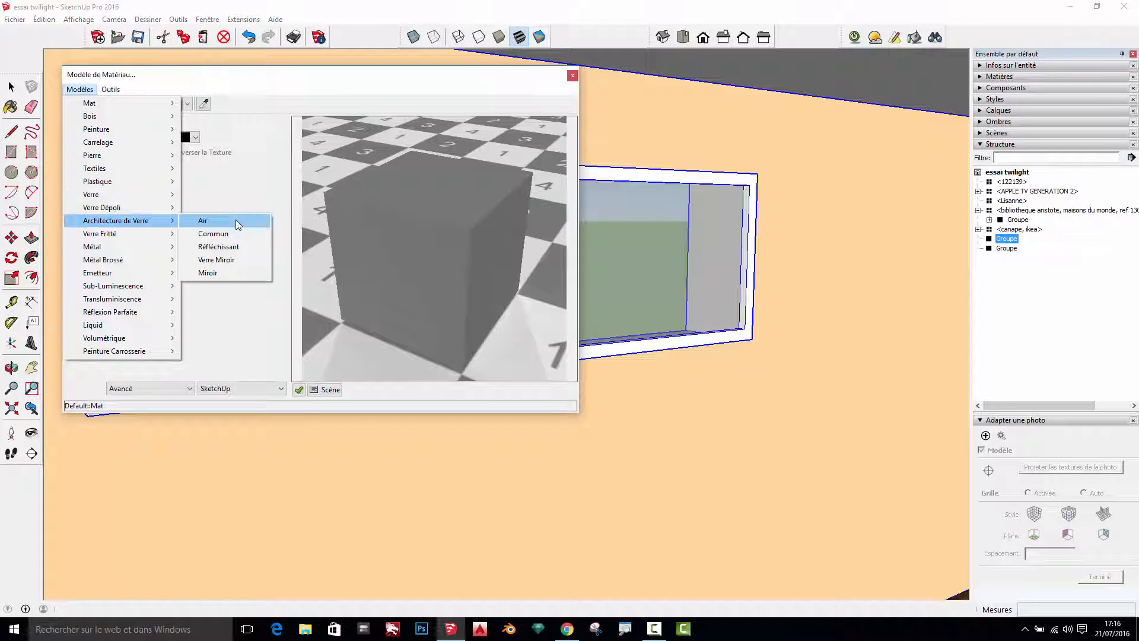
left_click(233, 233)
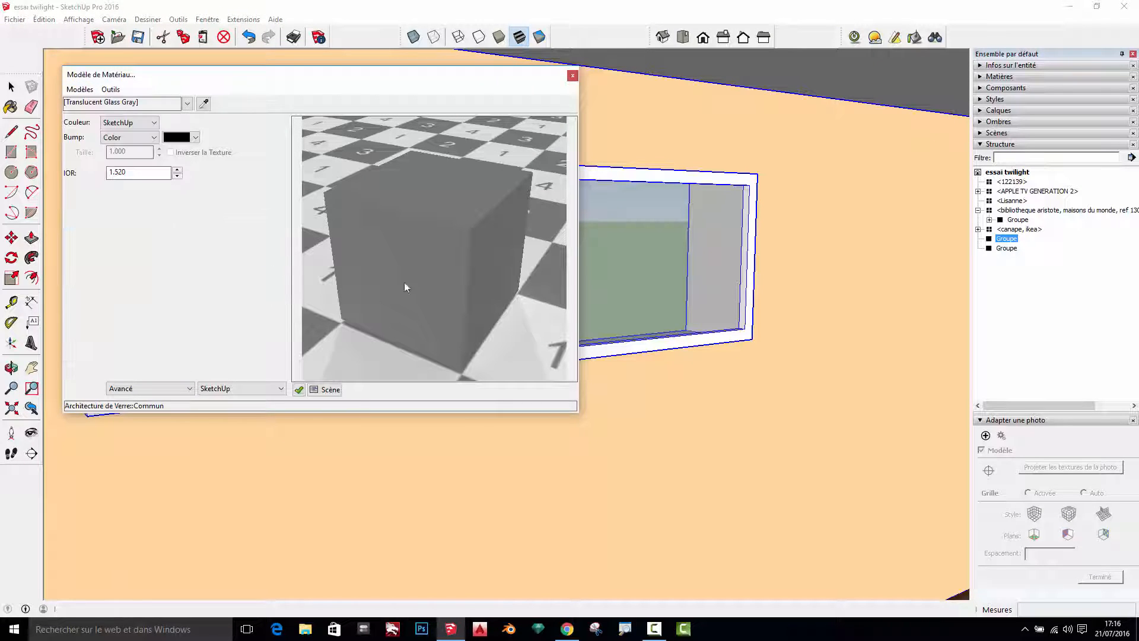
left_click(572, 75)
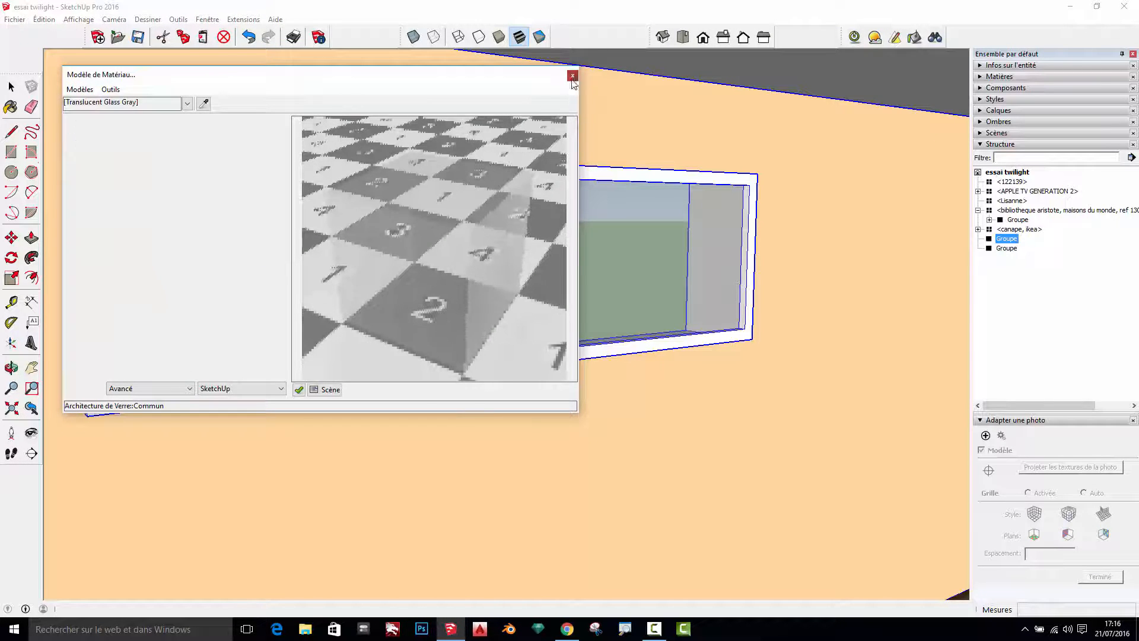
Examine the whole furnished room from the open front and from inside, including the windows, bookcase, sofa and TV.
scroll(489, 185, "down", 1)
scroll(489, 184, "down", 3)
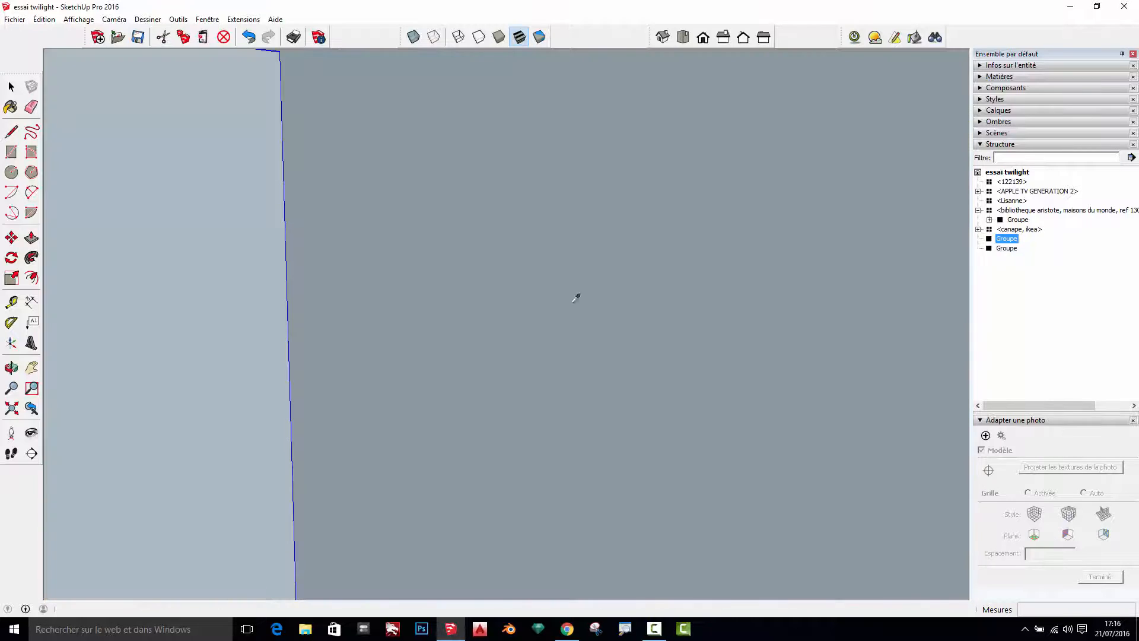
left_click(12, 407)
left_click(11, 368)
middle_click_drag(242, 348, 226, 351)
scroll(237, 350, "up", 2)
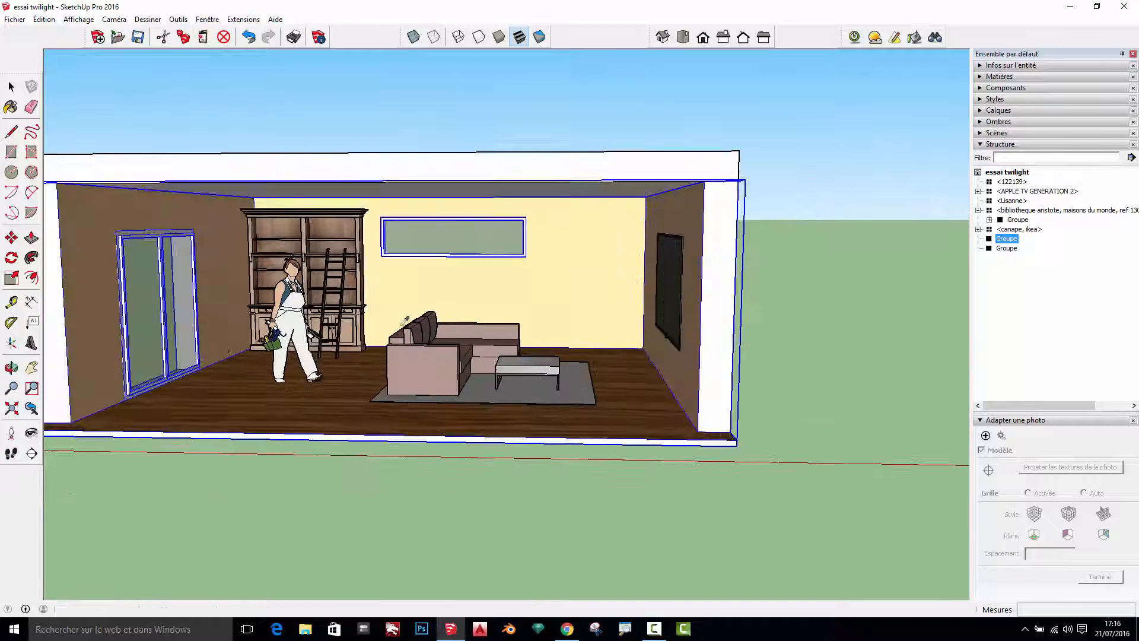
scroll(358, 243, "up", 4)
scroll(468, 307, "down", 3)
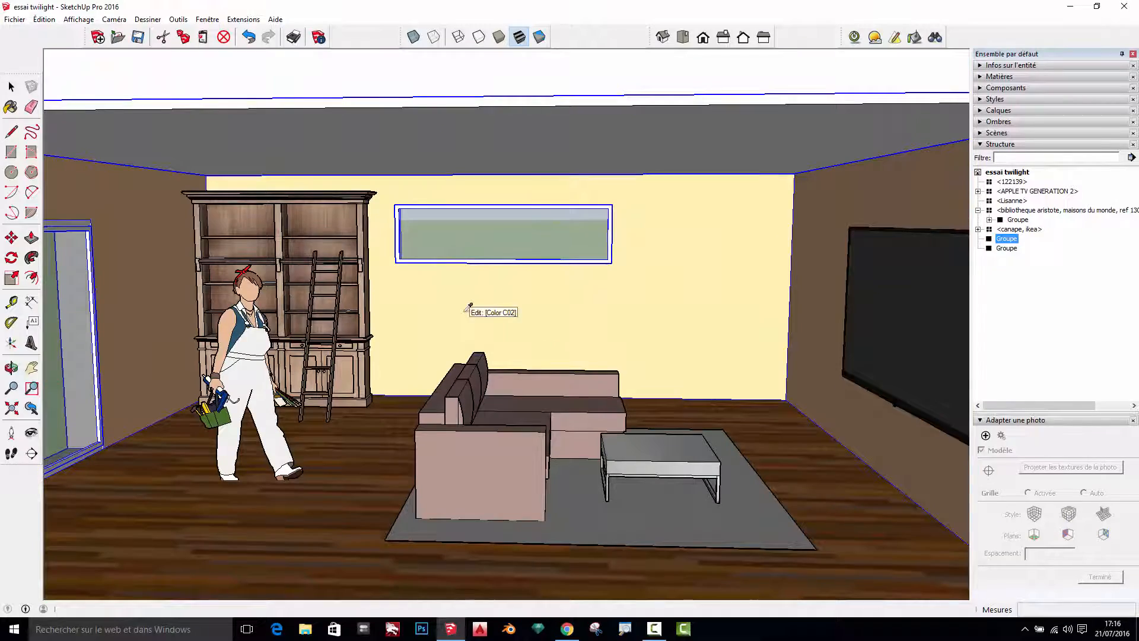
middle_click_drag(483, 310, 540, 339)
scroll(490, 301, "up", 2)
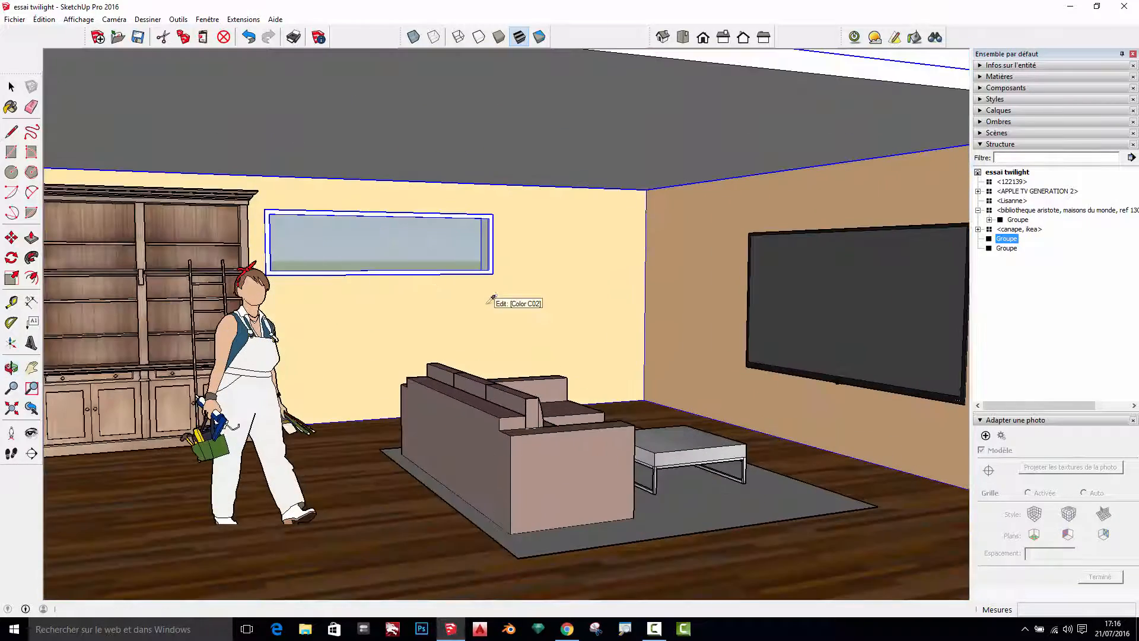
scroll(371, 280, "down", 3)
middle_click_drag(438, 312, 453, 348)
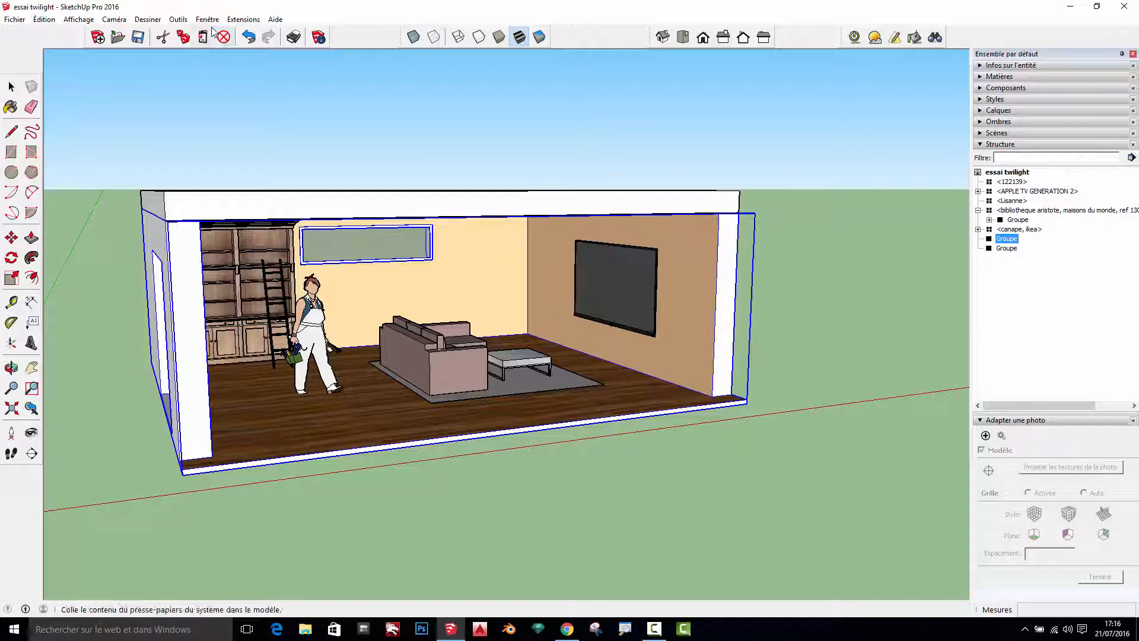
Collapse the Structure and Adapter une photo sections and check which sections are enabled in the default tray.
left_click(979, 144)
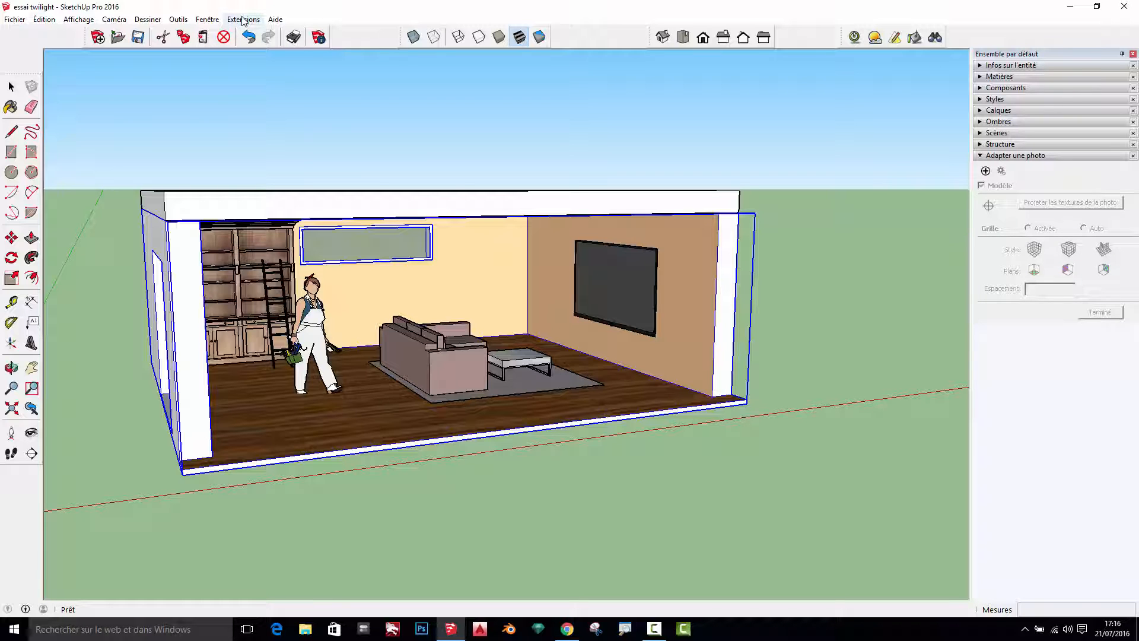
left_click(207, 19)
mouse_move(245, 35)
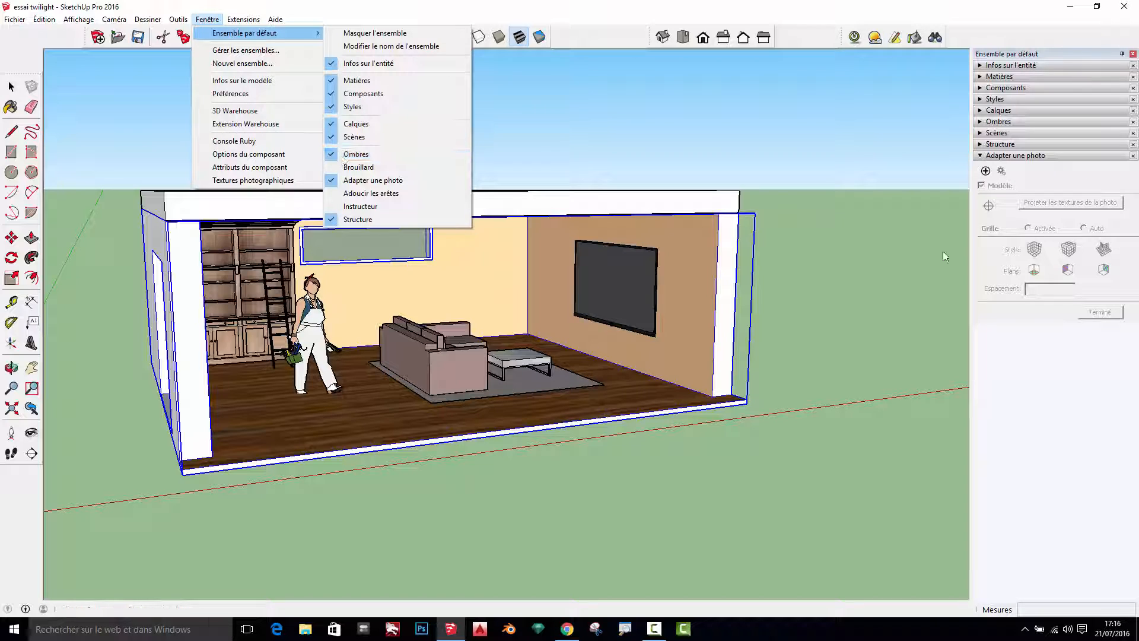
left_click(1094, 373)
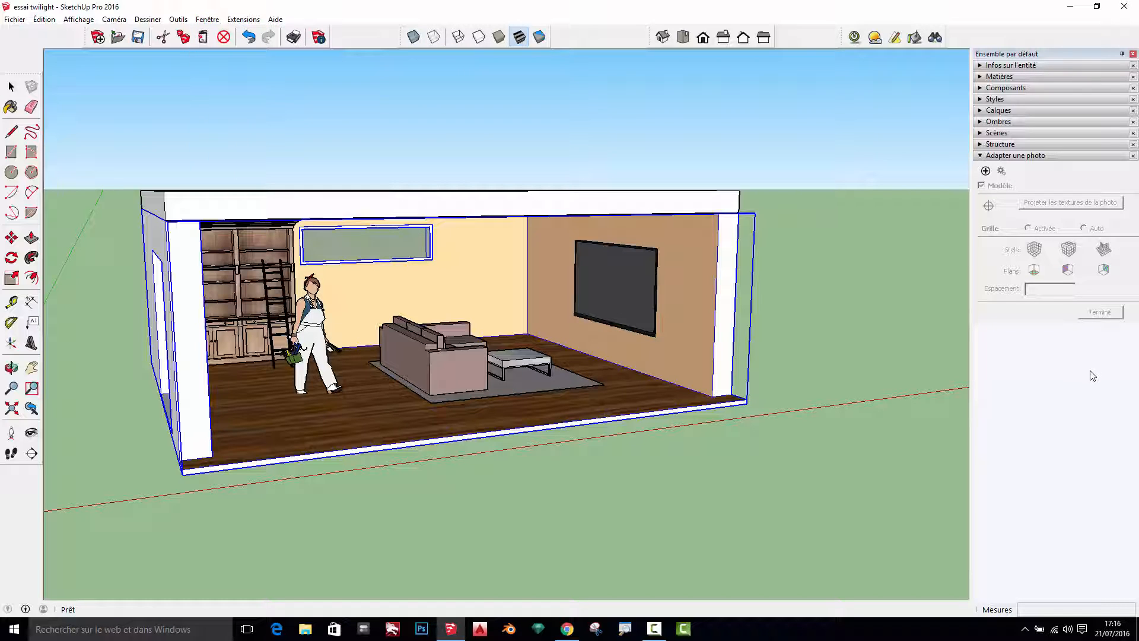
left_click(979, 155)
Expand the Ombres settings, display the model's shadows and set the shadow time to 14:44.
left_click(980, 121)
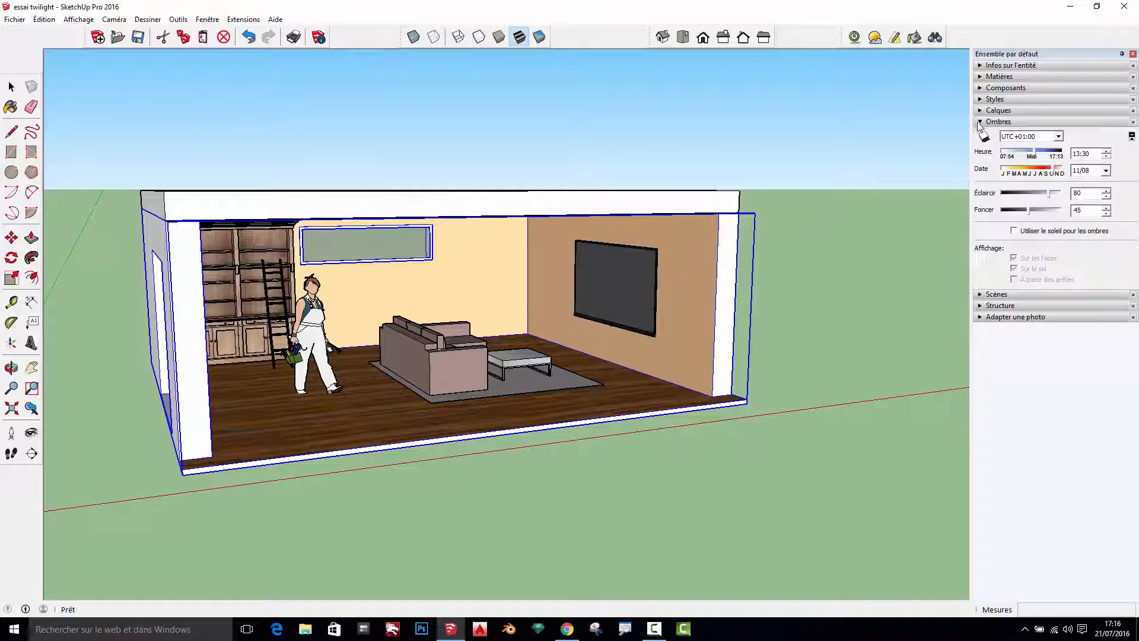
left_click(983, 137)
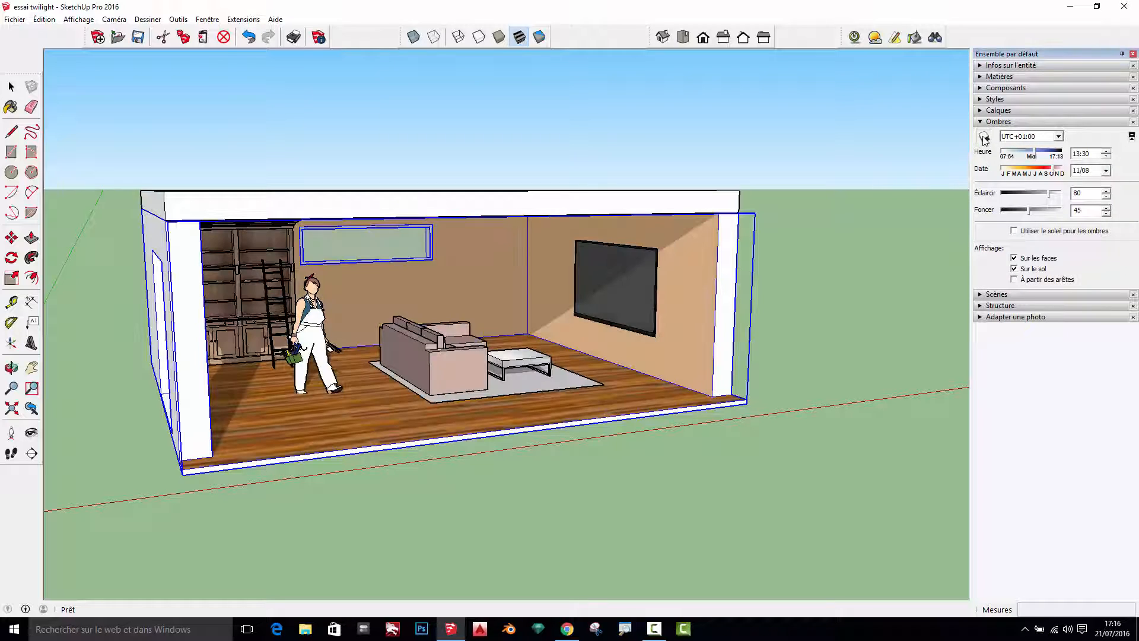
middle_click_drag(372, 386, 435, 373)
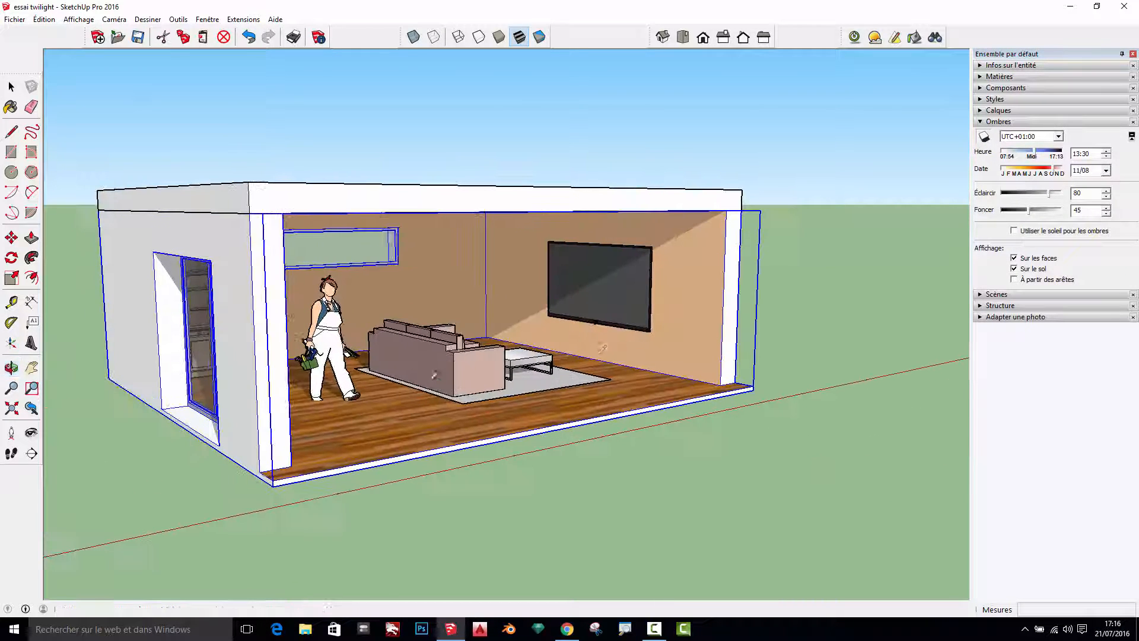
scroll(465, 331, "up", 3)
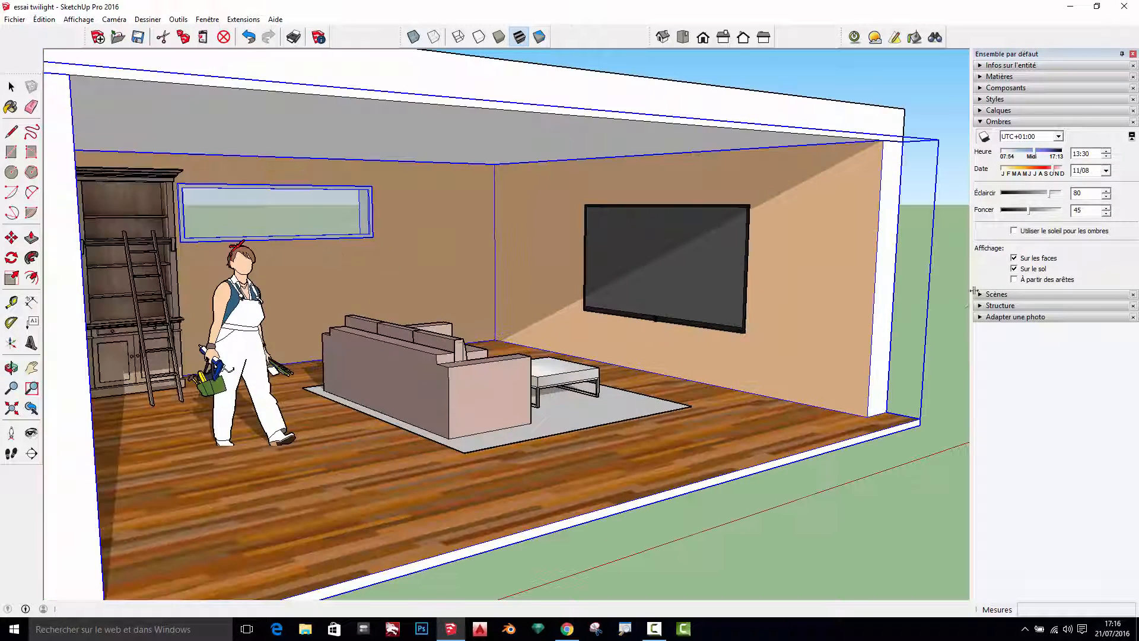
mouse_move(1037, 157)
left_mouse_down()
mouse_move(1017, 155)
mouse_move(1058, 154)
mouse_move(1047, 154)
left_mouse_up()
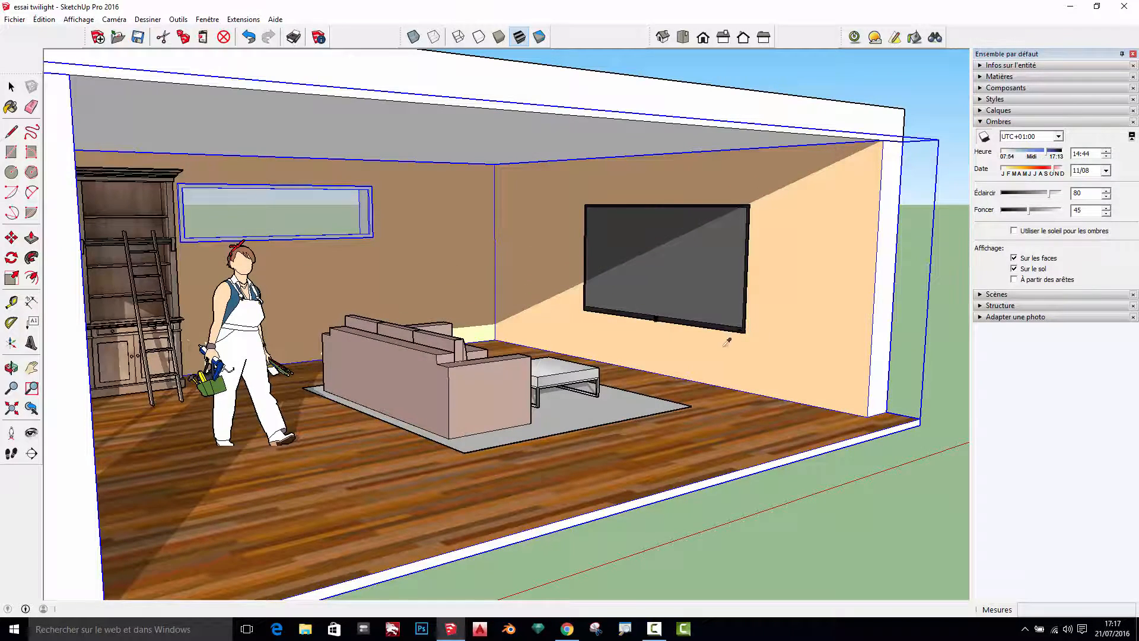
Set the shadow date to 03/29 to change how sunlight falls into the living room.
scroll(644, 341, "down", 5)
scroll(525, 350, "up", 7)
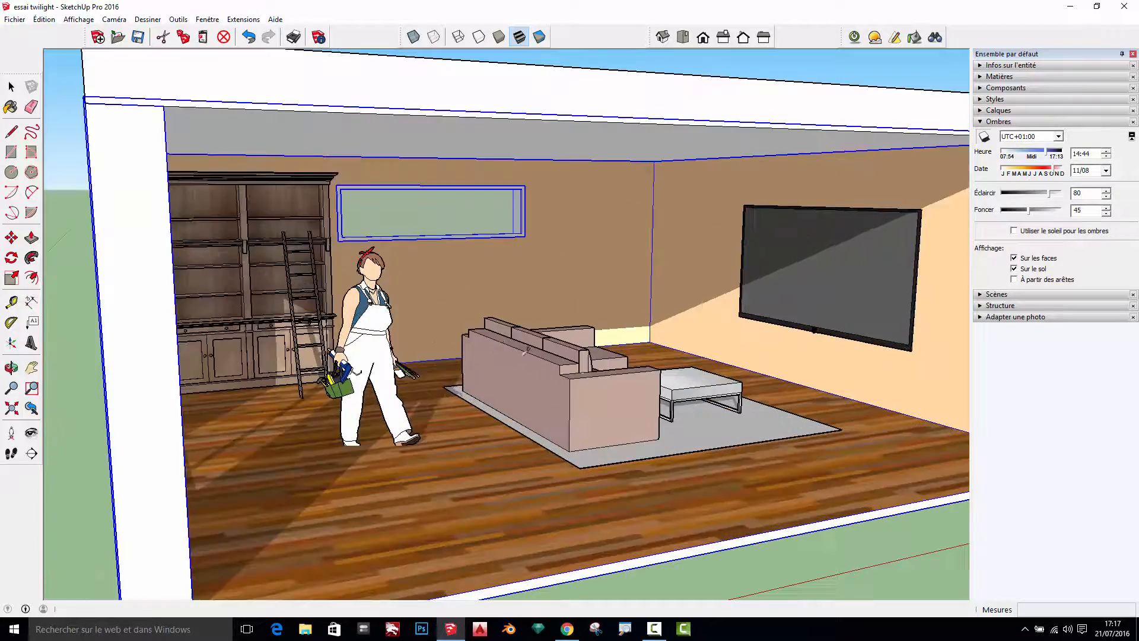
mouse_move(526, 351)
middle_mouse_down()
mouse_move(418, 333)
mouse_move(510, 335)
middle_mouse_up()
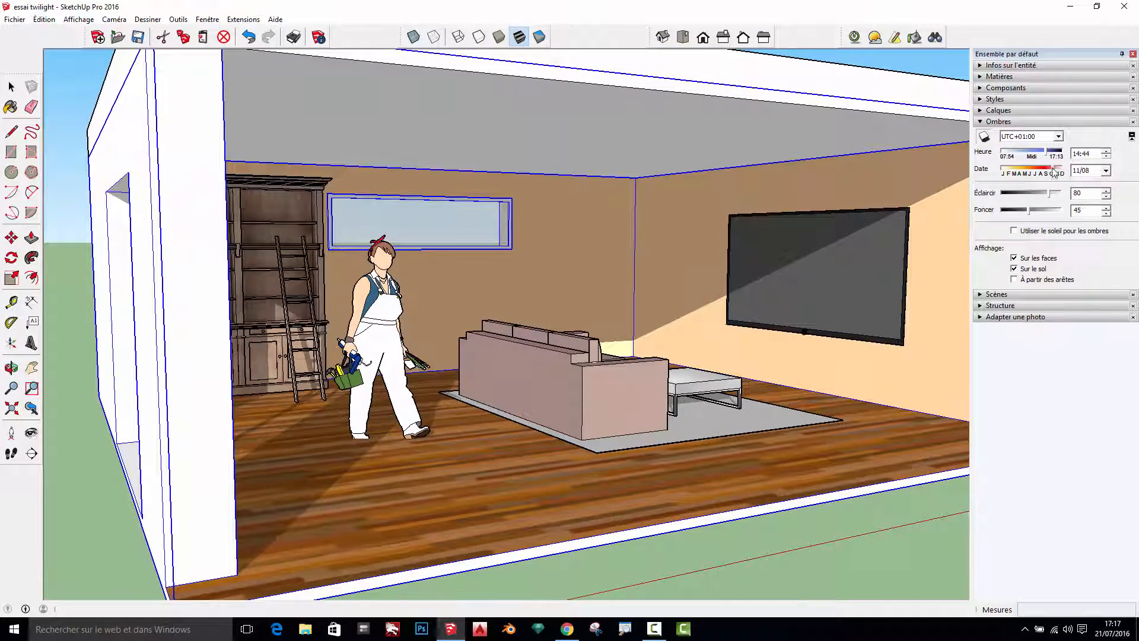
left_click_drag(1053, 173, 1017, 171)
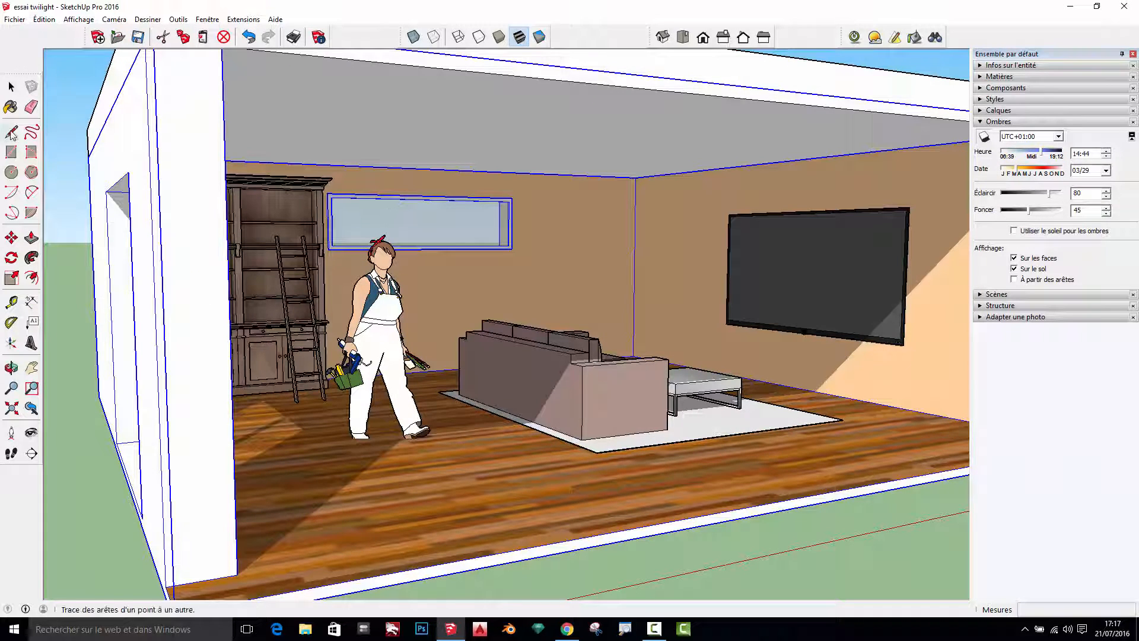
Deselect the room's wall group and save the model.
left_click(11, 86)
left_click(63, 89)
scroll(392, 350, "down", 3)
middle_click_drag(392, 350, 305, 286)
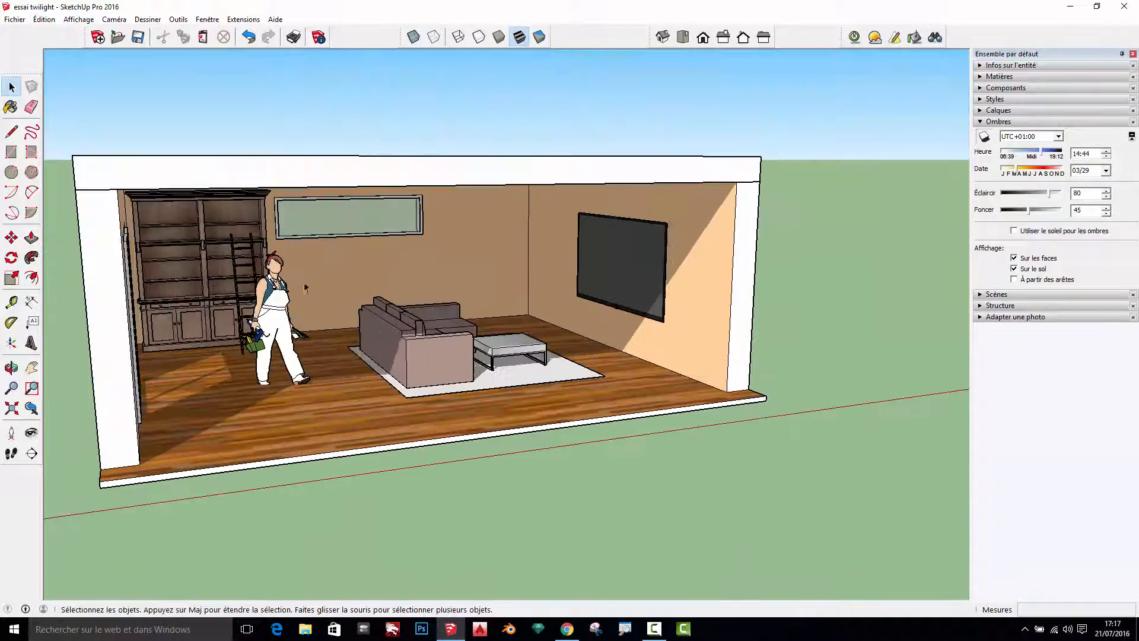
scroll(305, 288, "up", 3)
left_click(15, 19)
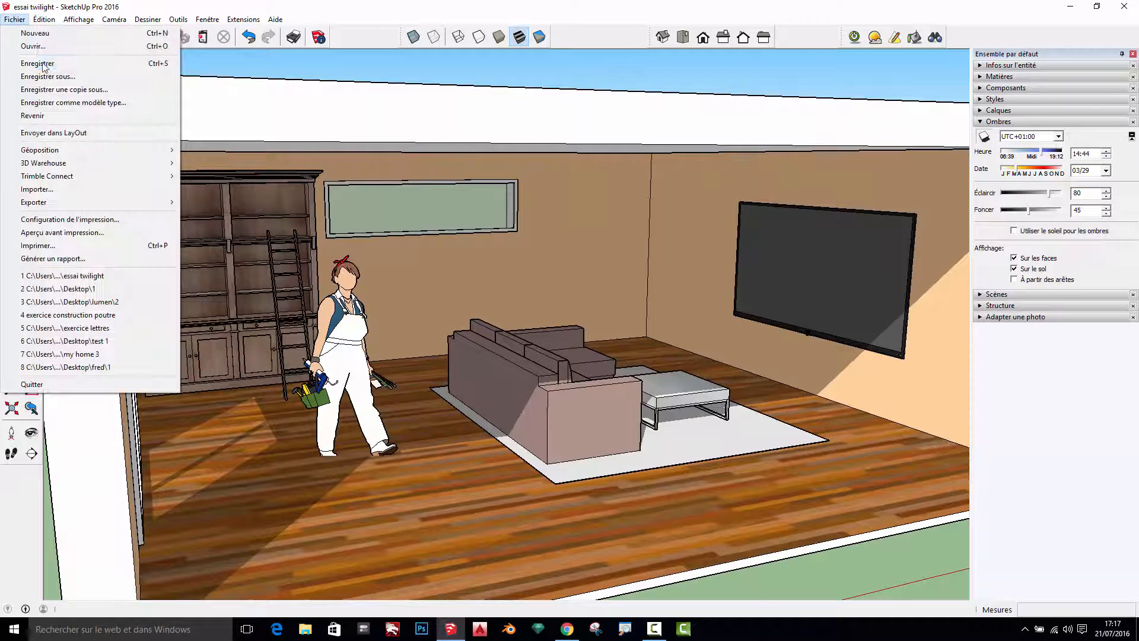
left_click(42, 64)
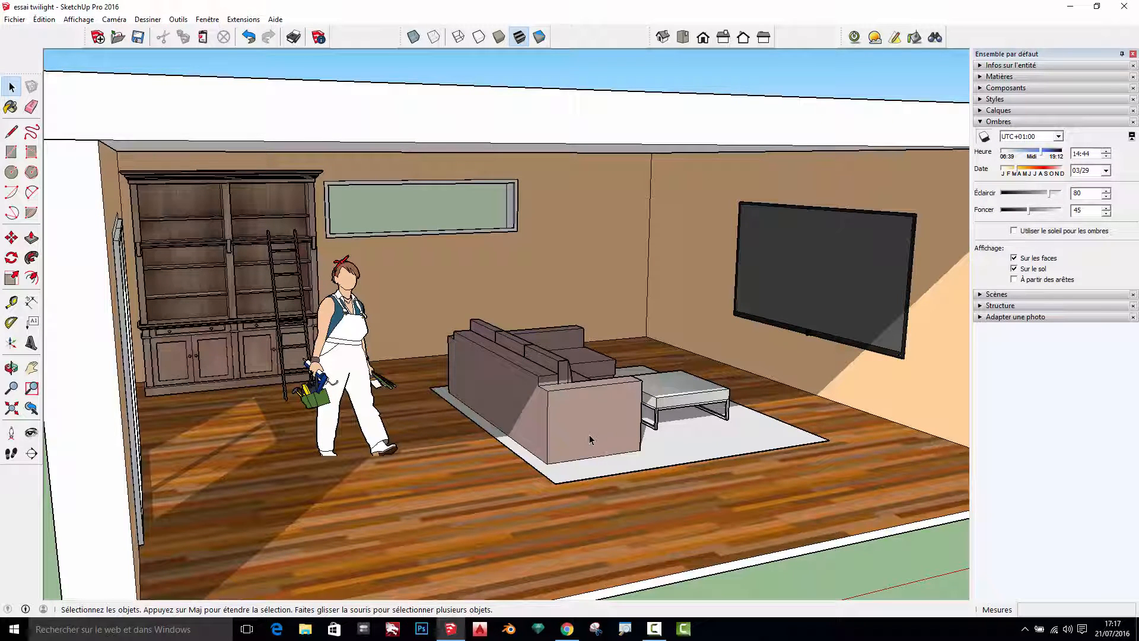
Auto-hide the default tray and frame an interior view showing the sliding window, bookcase, sofa, coffee table and TV.
scroll(610, 428, "up", 1)
scroll(522, 420, "down", 3)
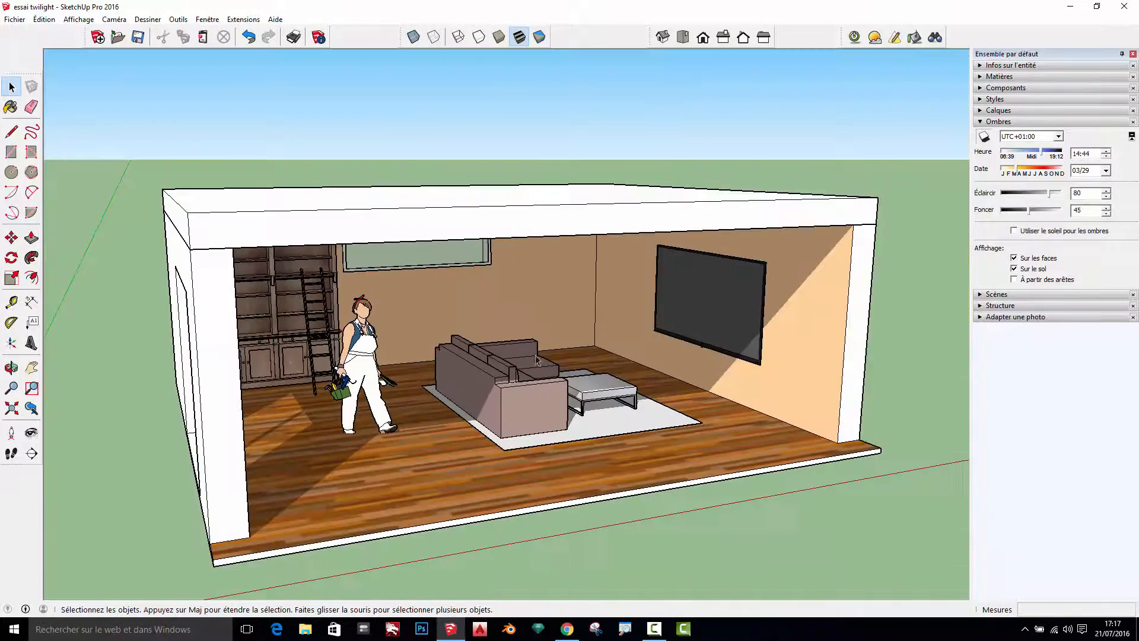
scroll(515, 362, "up", 2)
middle_click_drag(516, 361, 488, 333)
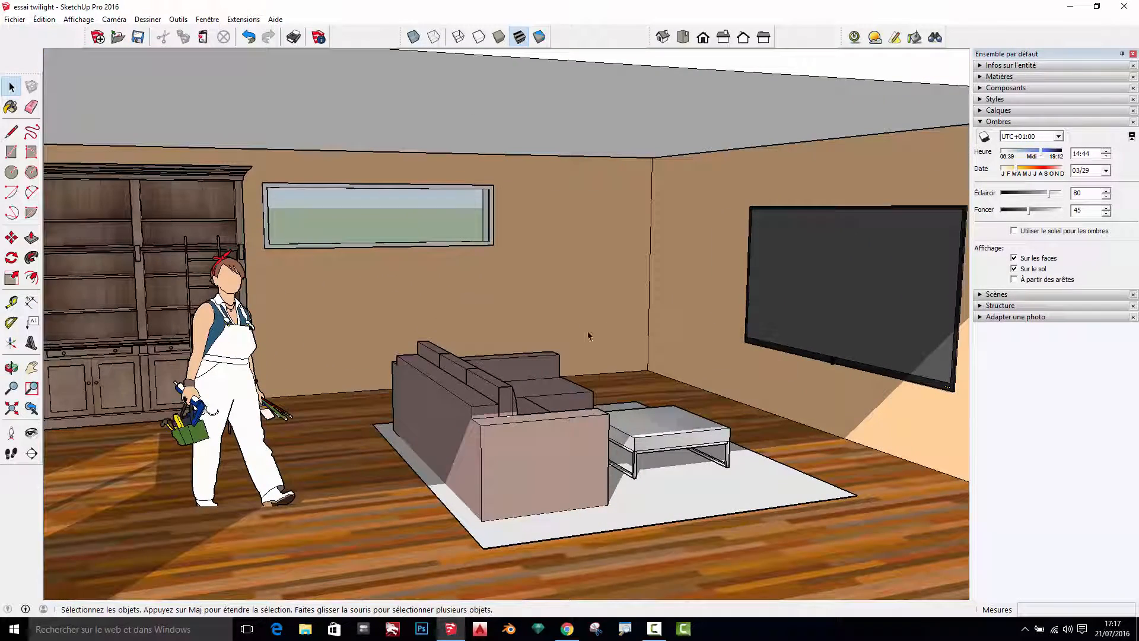
left_click(1122, 55)
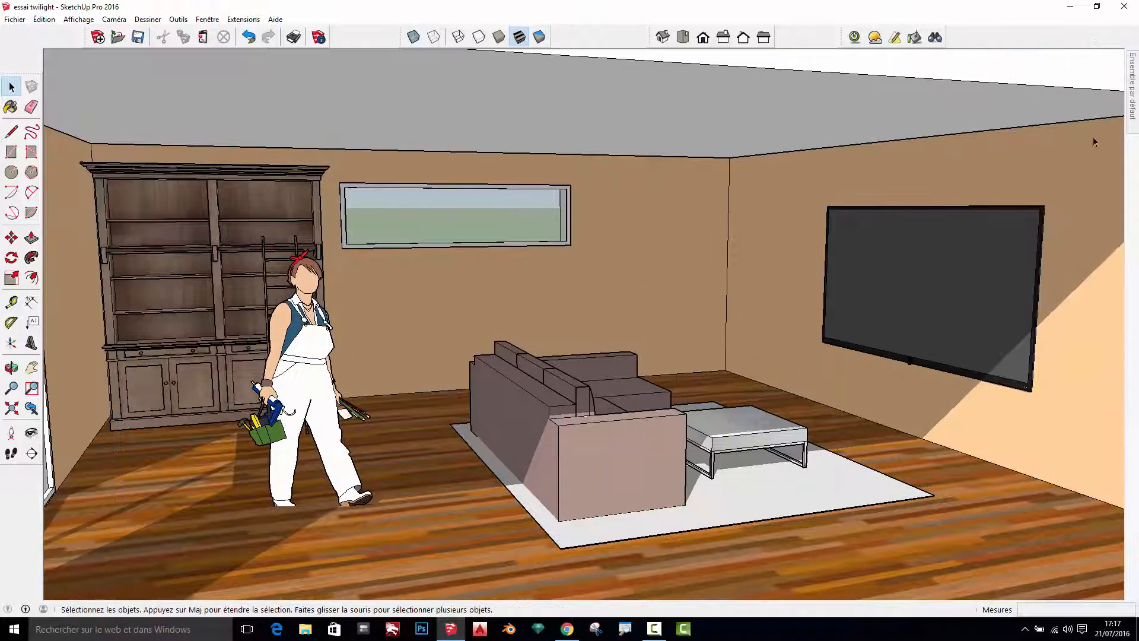
scroll(811, 348, "down", 2)
scroll(587, 394, "up", 1)
middle_click_drag(586, 394, 693, 340)
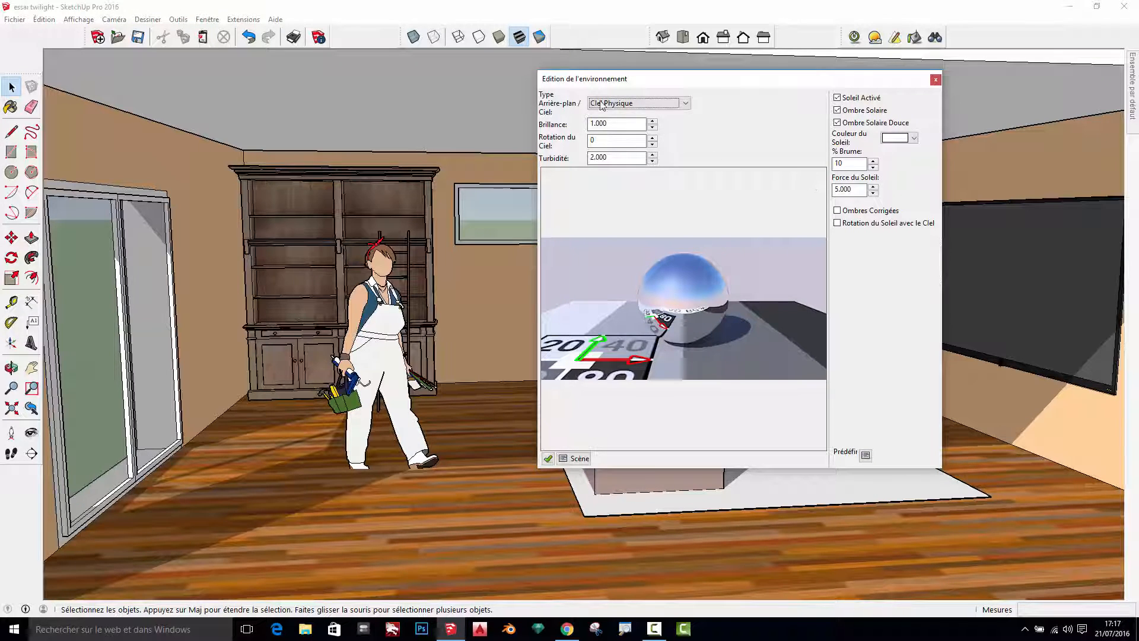
Close the Twilight environment editor, keeping its Ciel Physique sky, and open the Twilight render window.
left_click(936, 79)
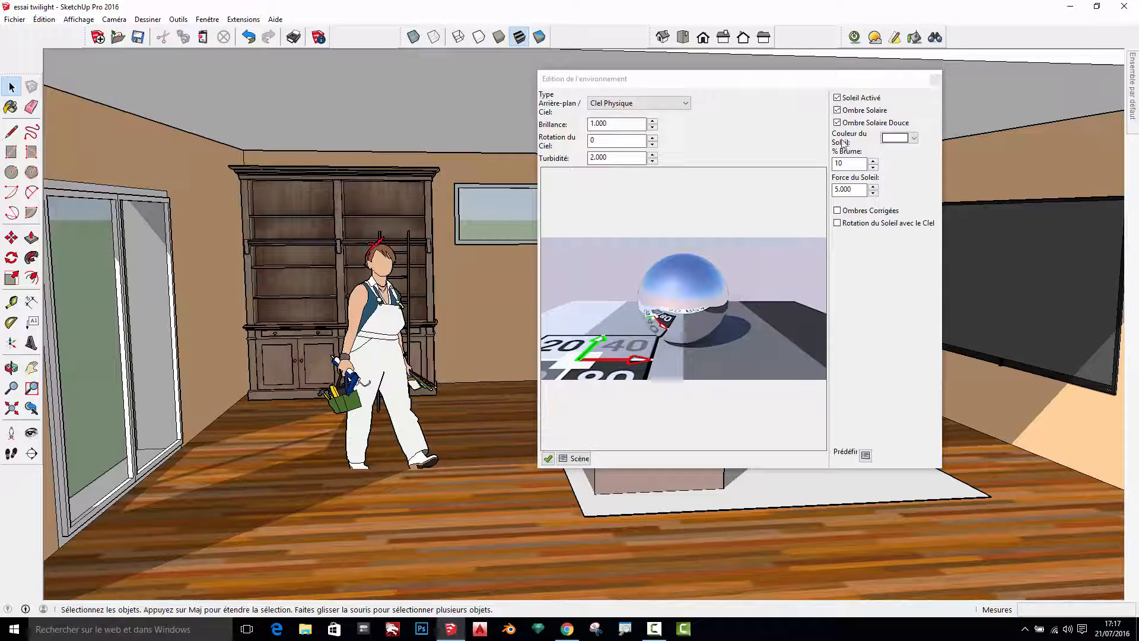
left_click(936, 79)
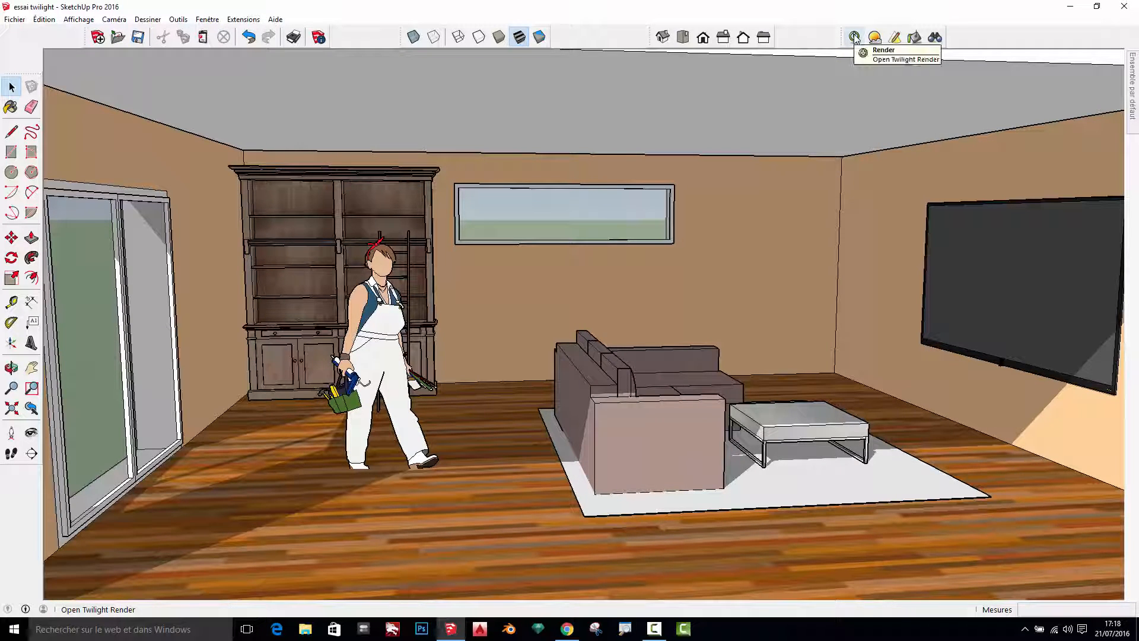
left_click(854, 37)
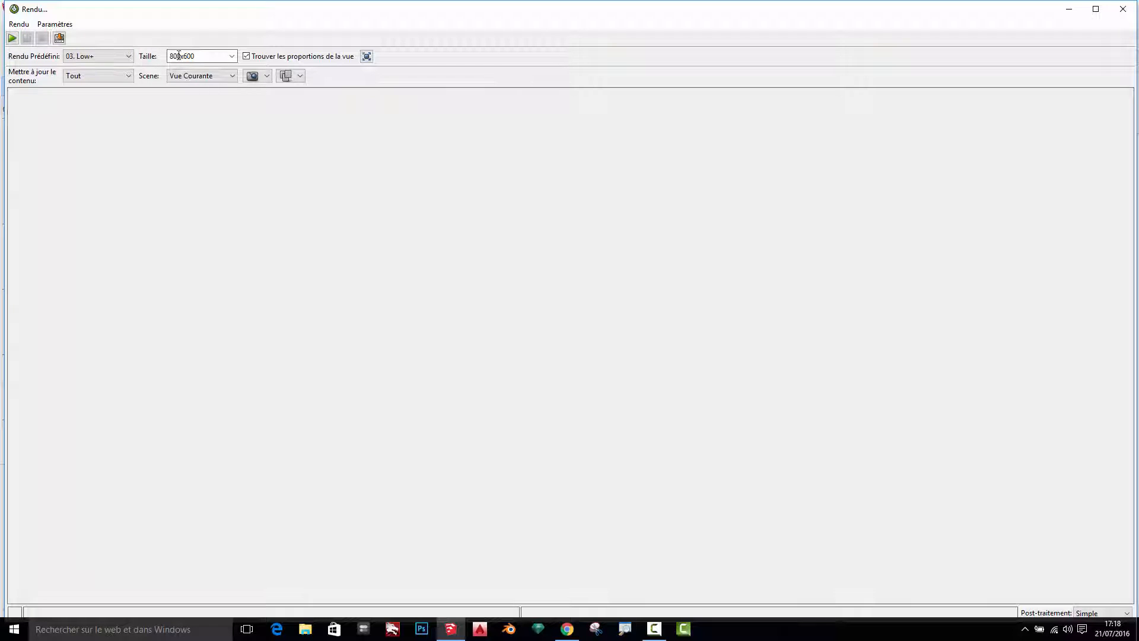
Examine the render's width and height settings and the Easy presets, from 01. Prelim through 11. Interior Preview.
left_click(231, 56)
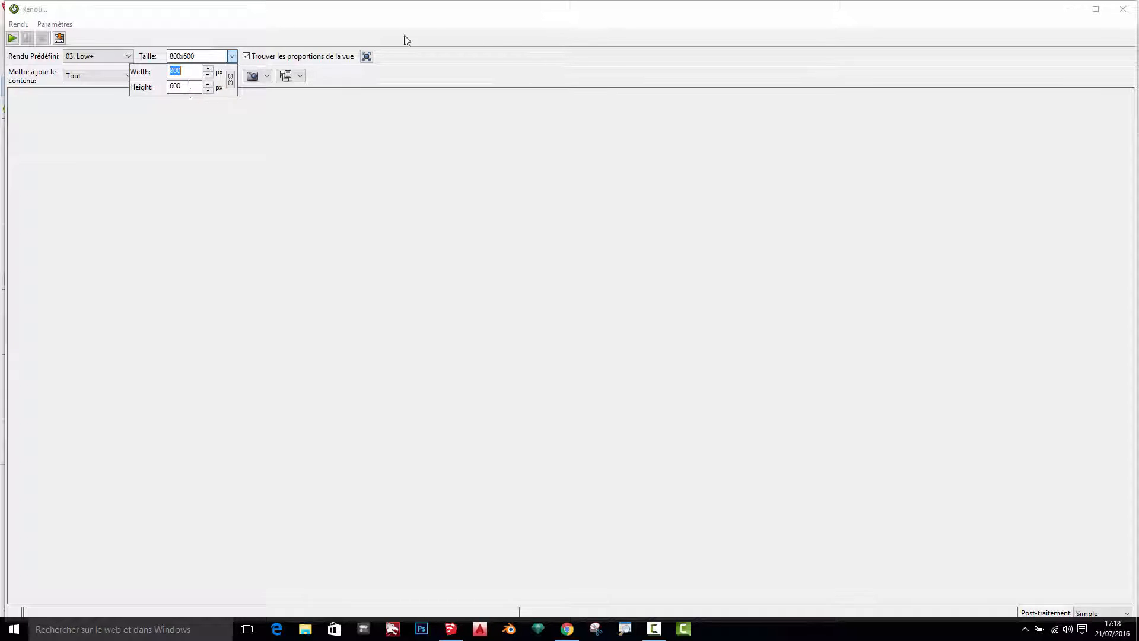
left_click(482, 52)
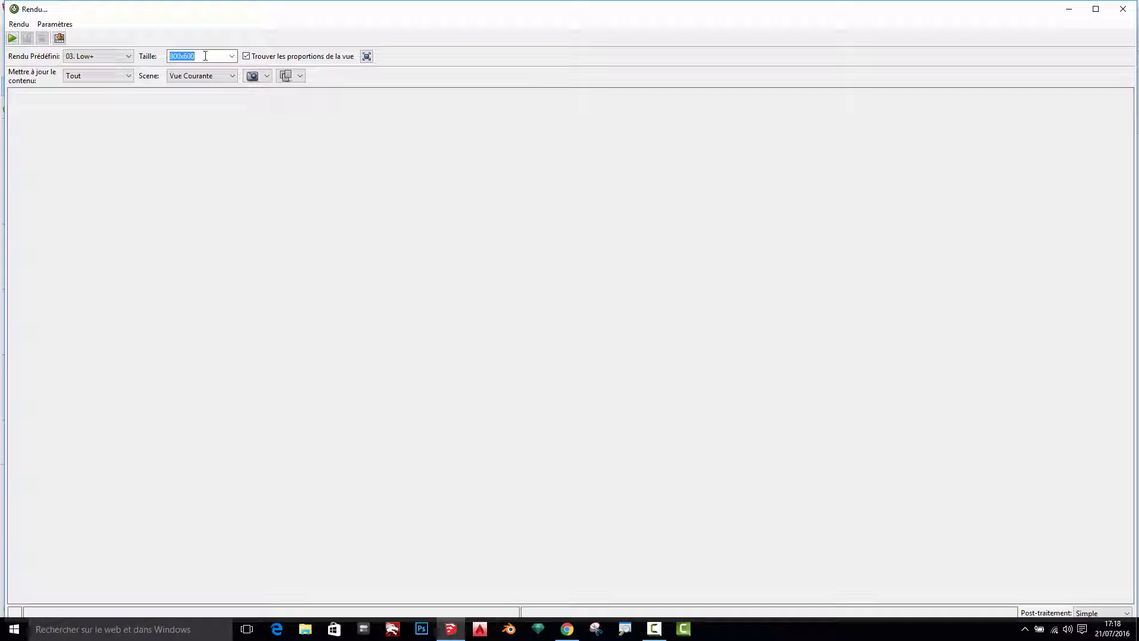
left_click(130, 59)
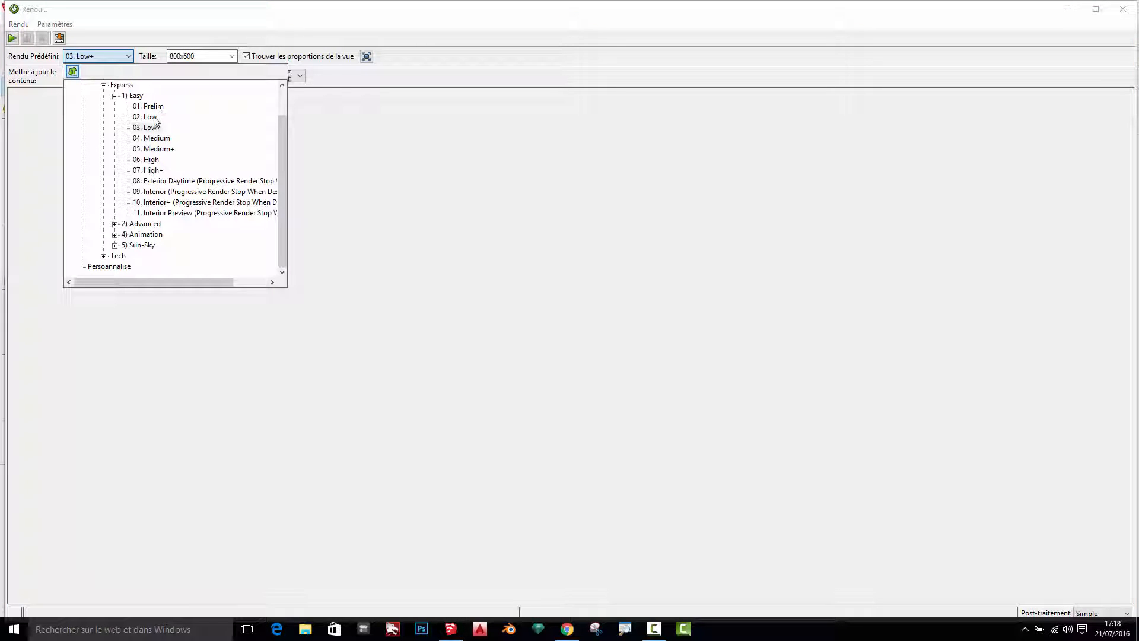
left_click(554, 68)
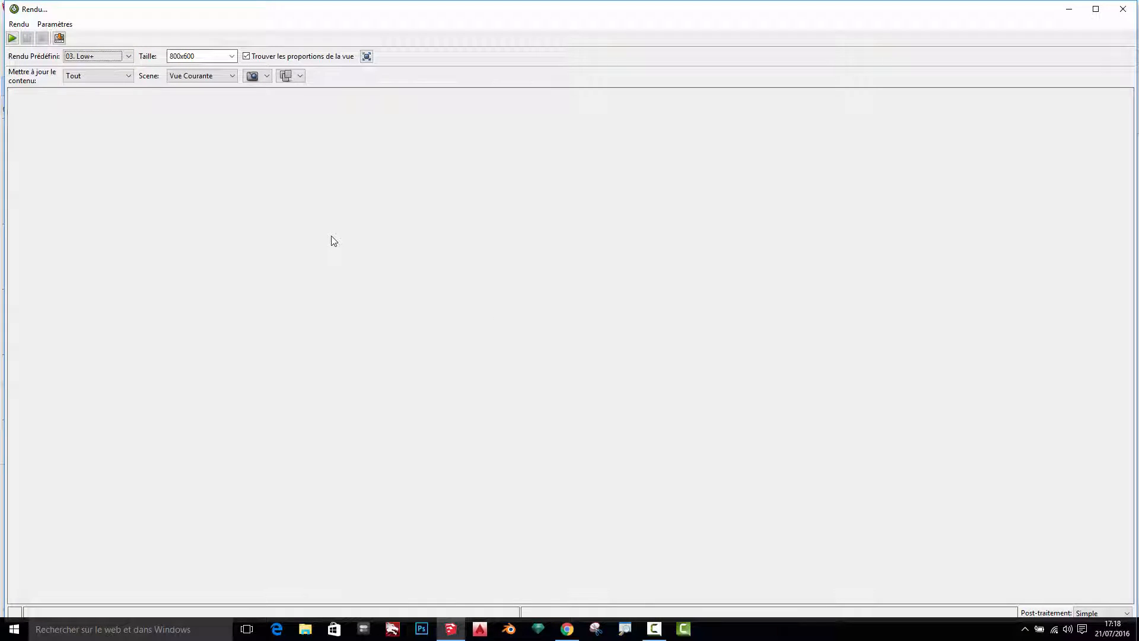
left_click(128, 57)
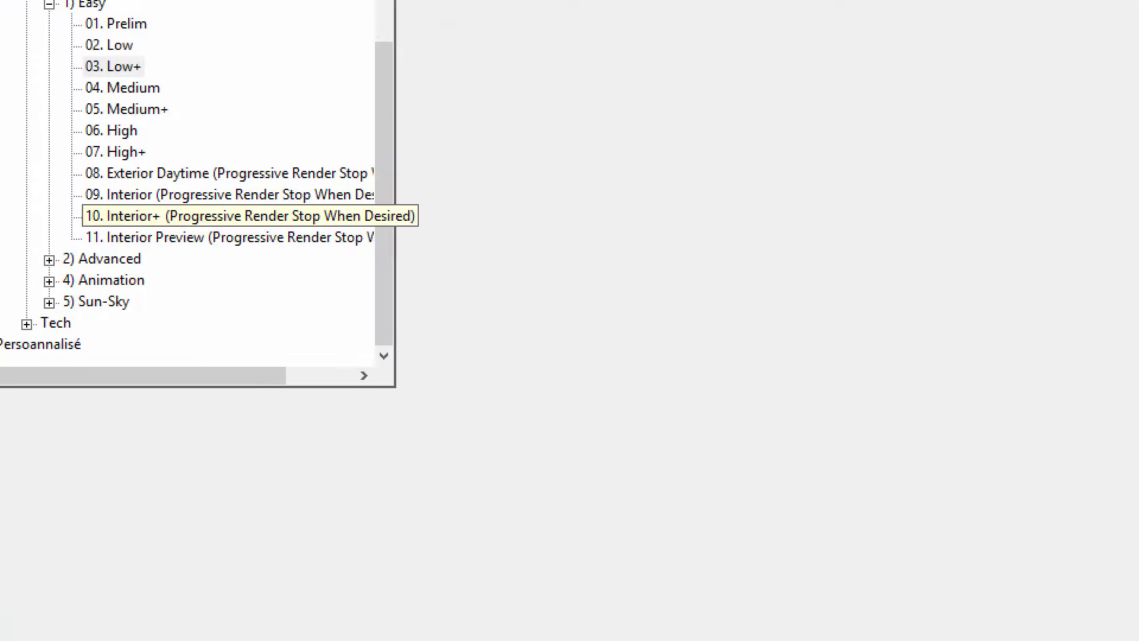
mouse_move(87, 38)
left_mouse_down()
mouse_move(188, 123)
mouse_move(198, 190)
left_mouse_up()
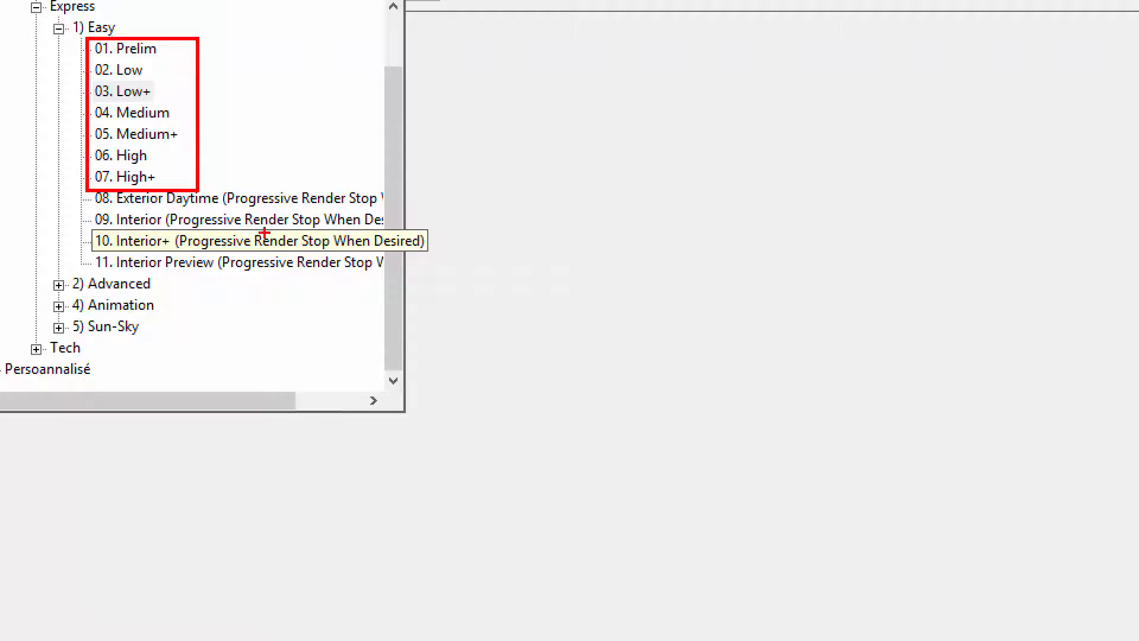
left_click_drag(77, 190, 406, 284)
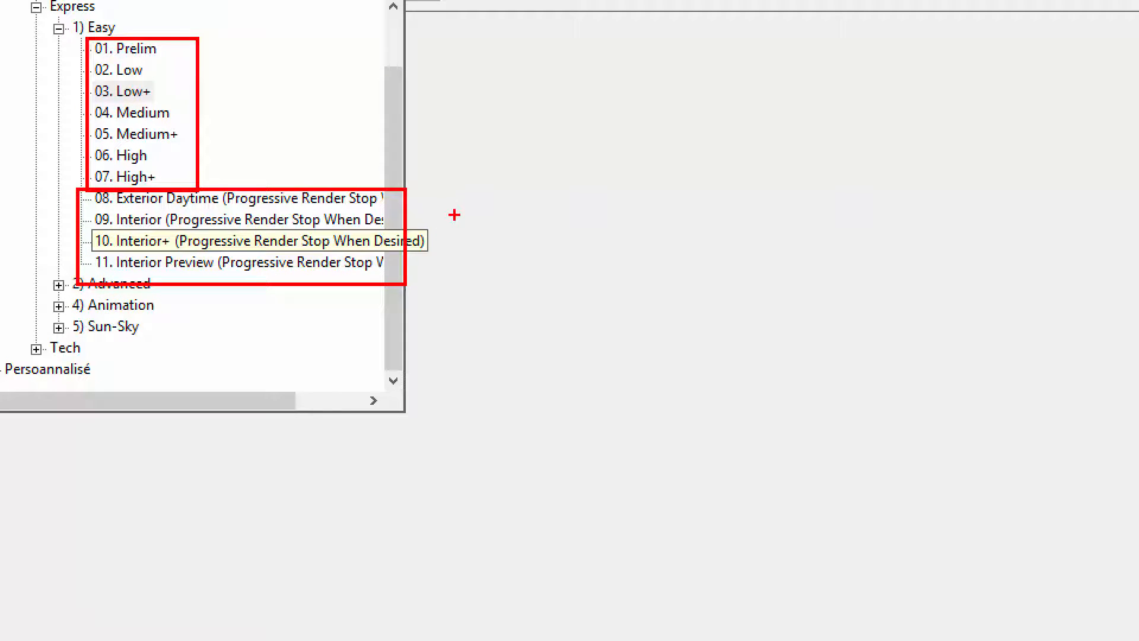
mouse_move(453, 215)
left_mouse_down()
mouse_move(477, 243)
mouse_move(503, 247)
mouse_move(530, 221)
mouse_move(557, 237)
mouse_move(573, 228)
left_mouse_up()
left_click_drag(439, 233, 485, 232)
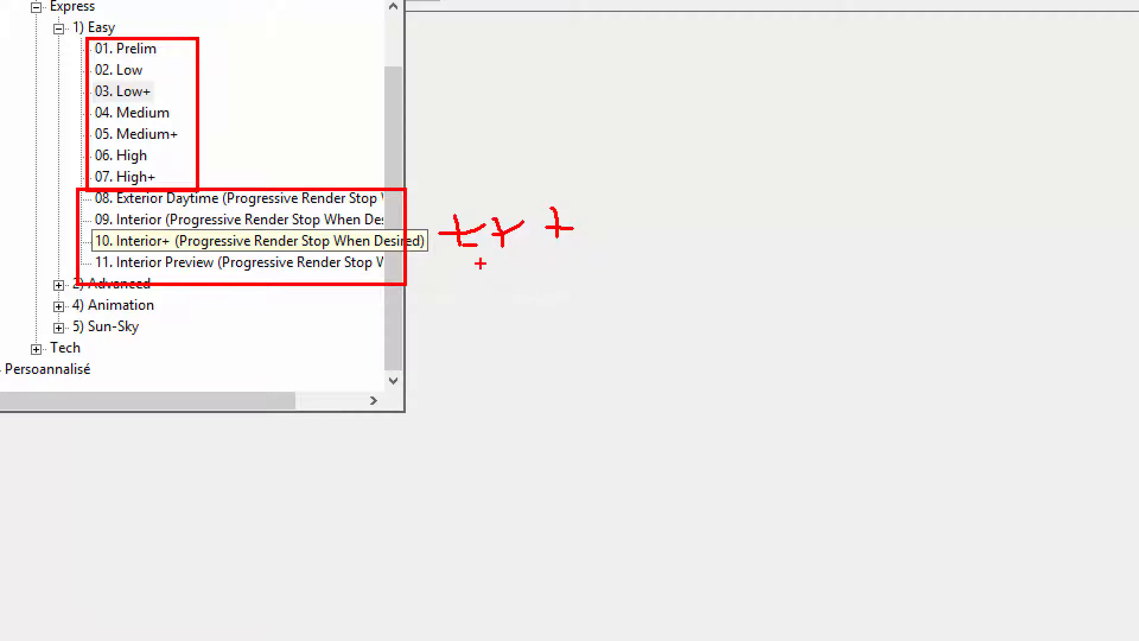
key("Escape")
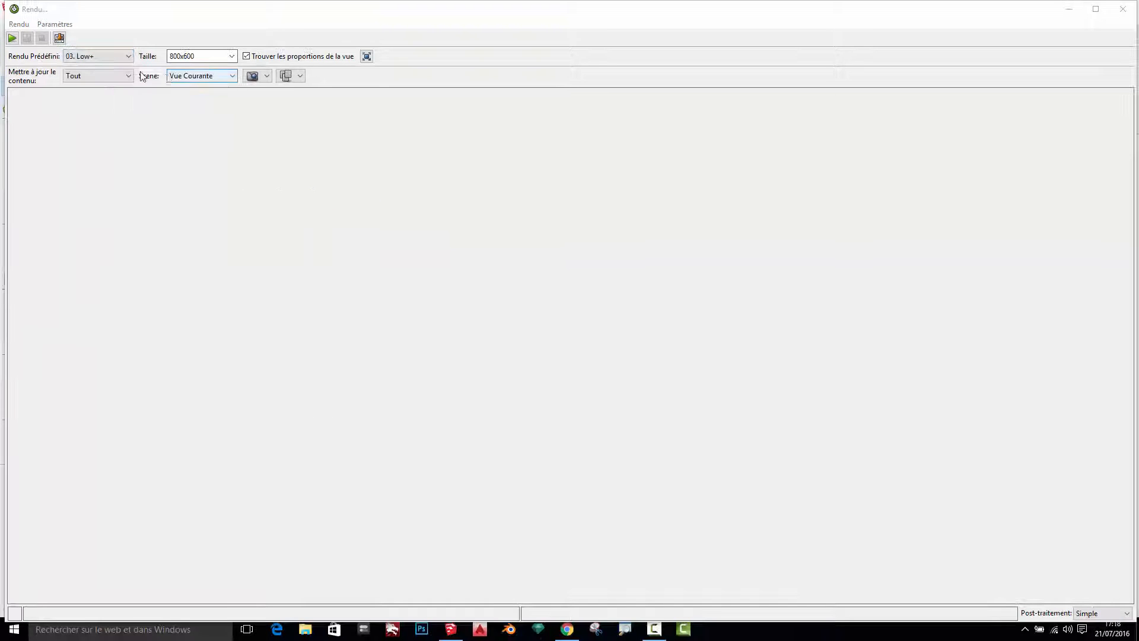
left_click(126, 56)
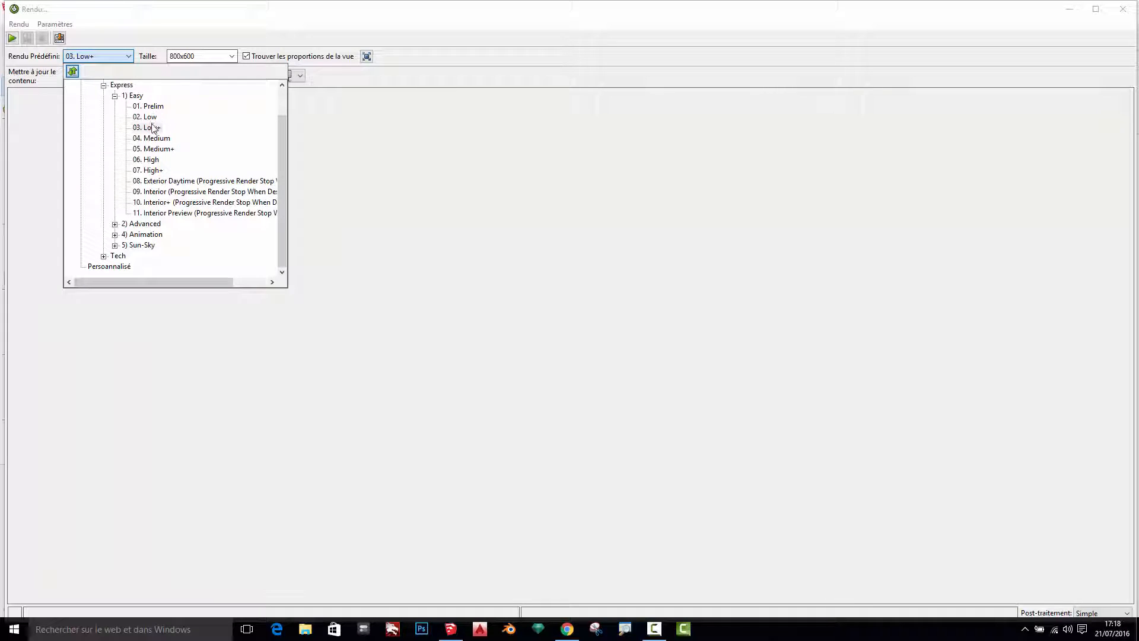
left_click(484, 58)
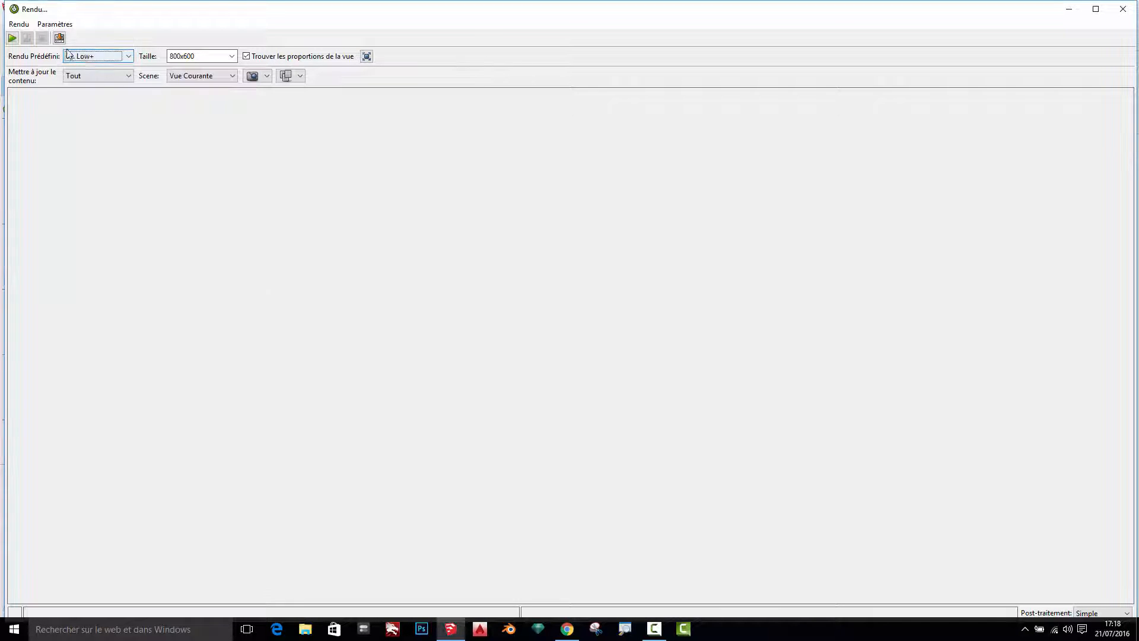
Render the current view with the 03. Low+ preset at 800x600 and fit the image to the window to inspect the ceiling and walls.
left_click(12, 38)
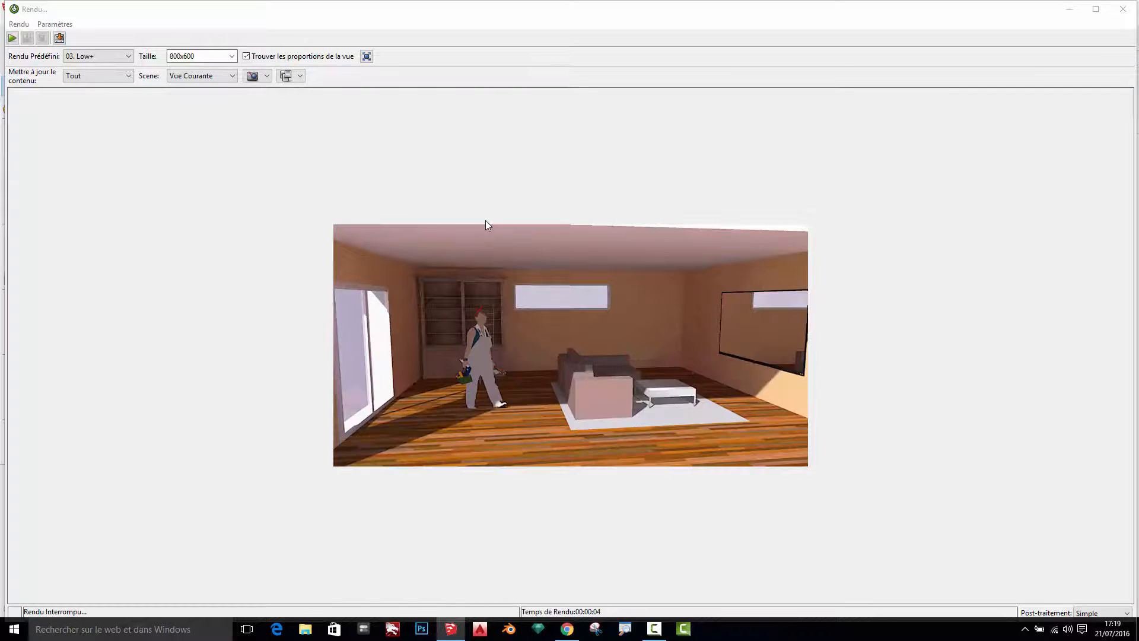
right_click(619, 328)
left_click(674, 370)
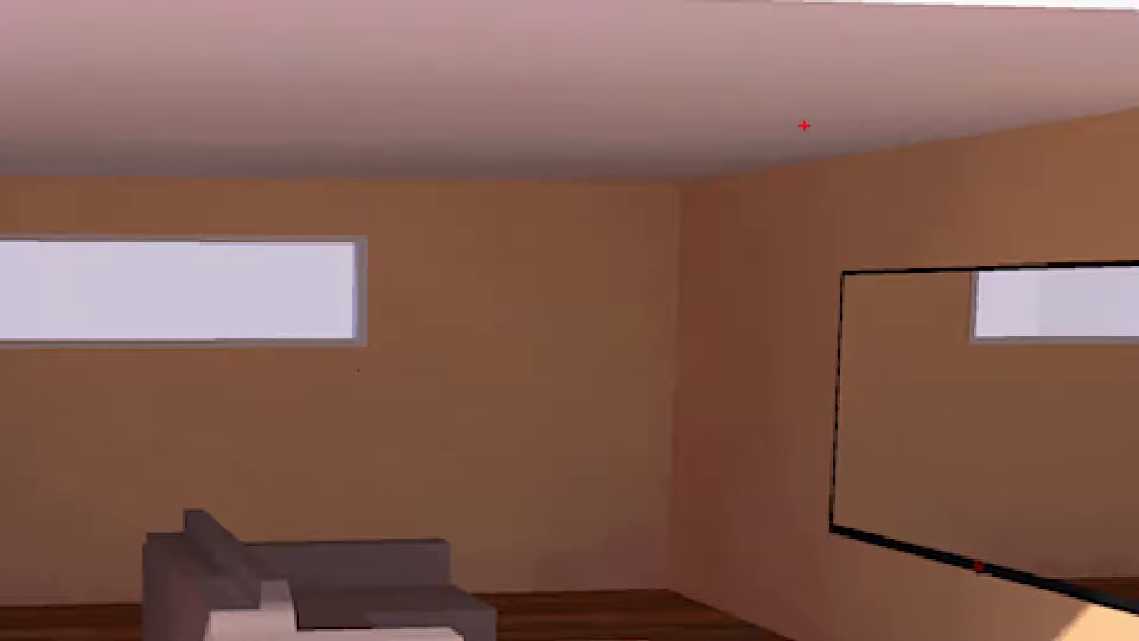
mouse_move(803, 125)
left_mouse_down()
mouse_move(603, 125)
mouse_move(597, 146)
mouse_move(702, 171)
left_mouse_up()
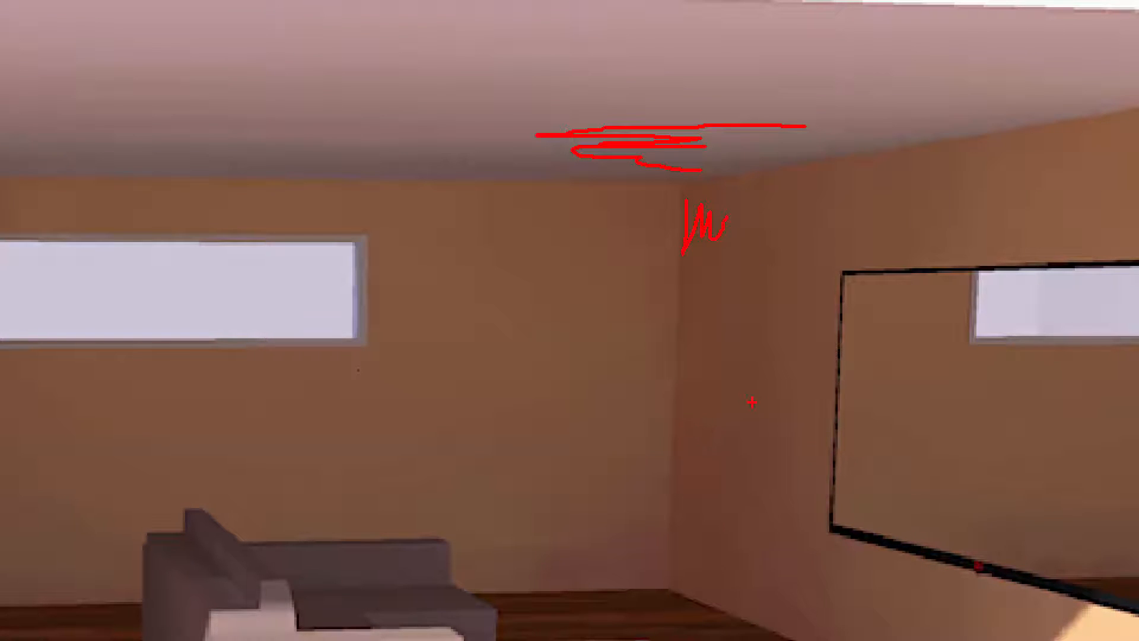
mouse_move(774, 253)
left_mouse_down()
mouse_move(872, 396)
mouse_move(750, 478)
left_mouse_up()
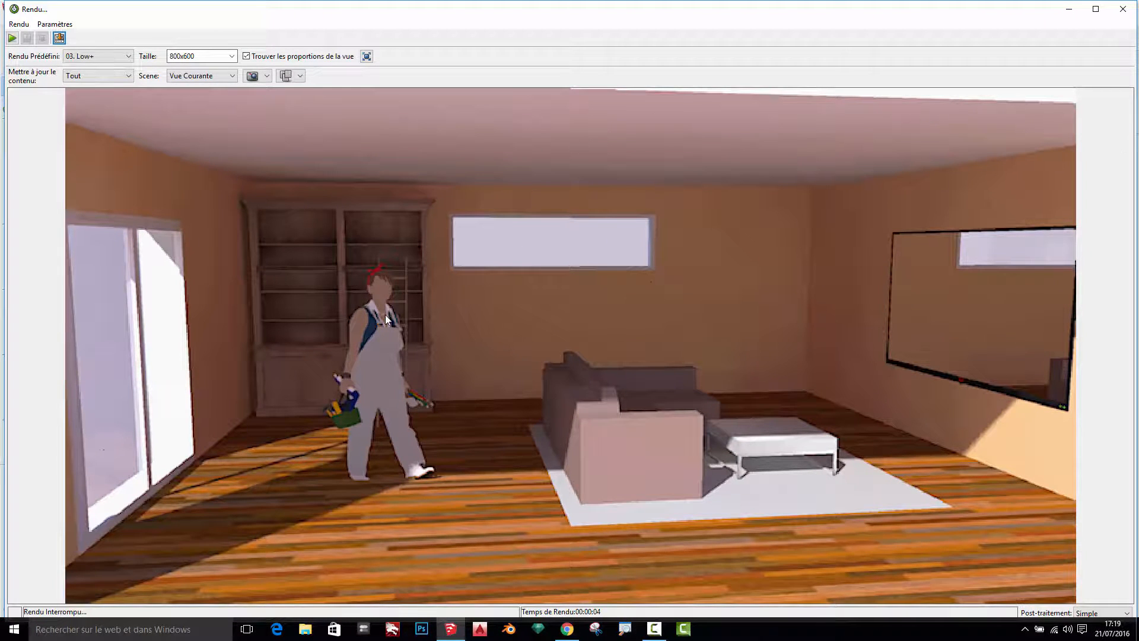
Close the render without saving it and frame a closer view of the sliding window, bookcase and standing figure.
left_click(1123, 9)
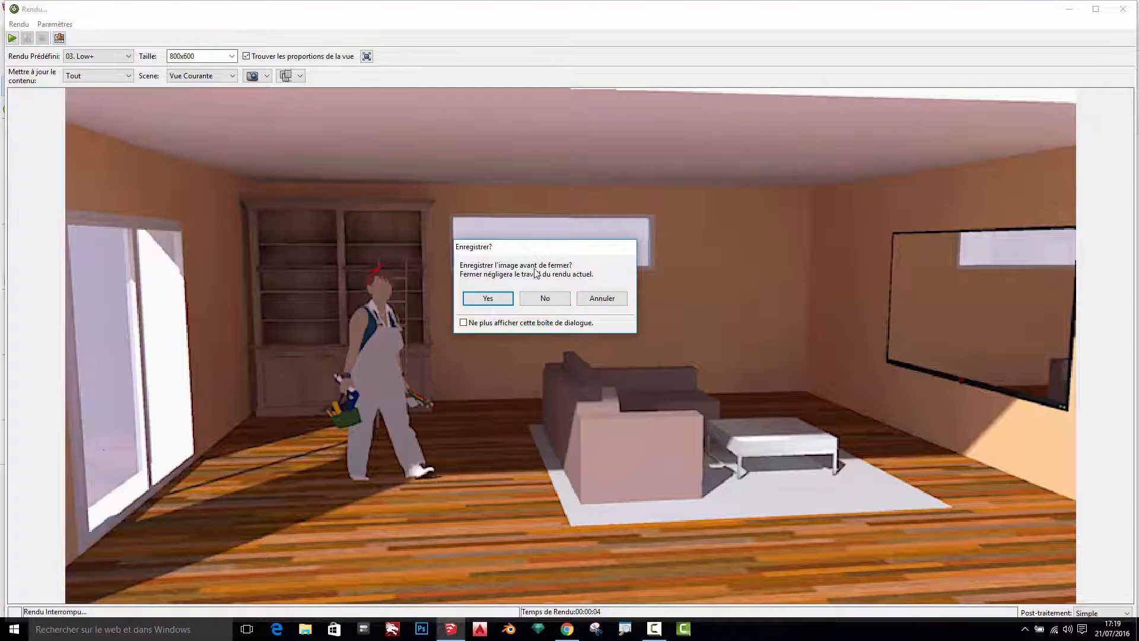
left_click(543, 299)
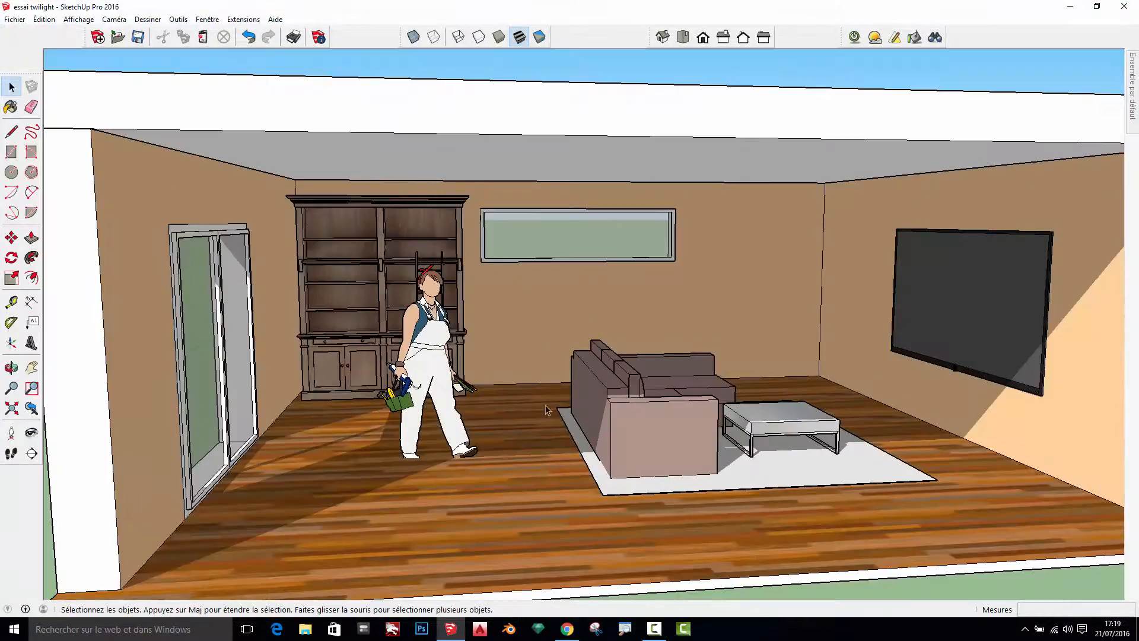
middle_click_drag(546, 409, 89, 305)
scroll(89, 305, "up", 3)
middle_click_drag(150, 322, 268, 347)
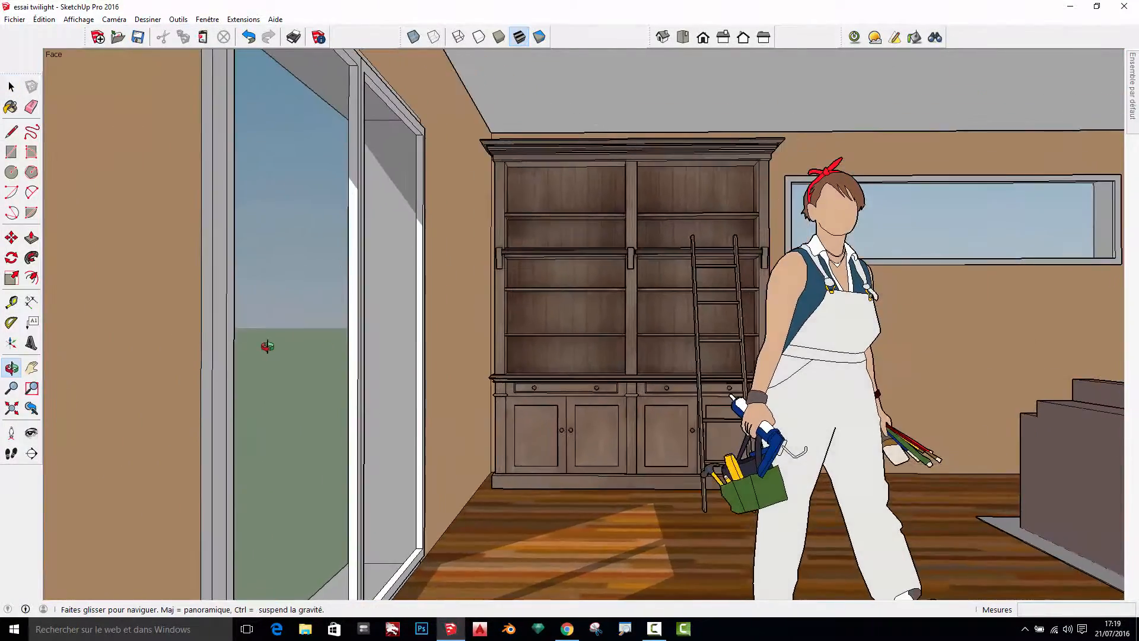
key("space")
scroll(291, 365, "up", 1)
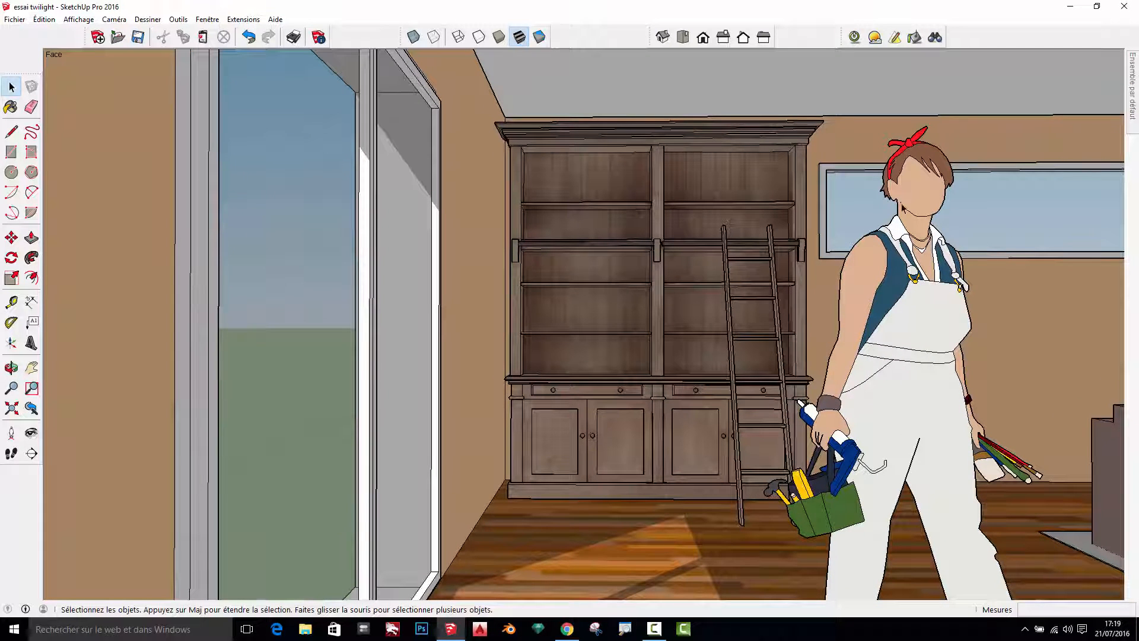
Render the closer view of the window and bookcase with the 03. Low+ preset at 800x600, fitting the image to the window.
left_click(854, 37)
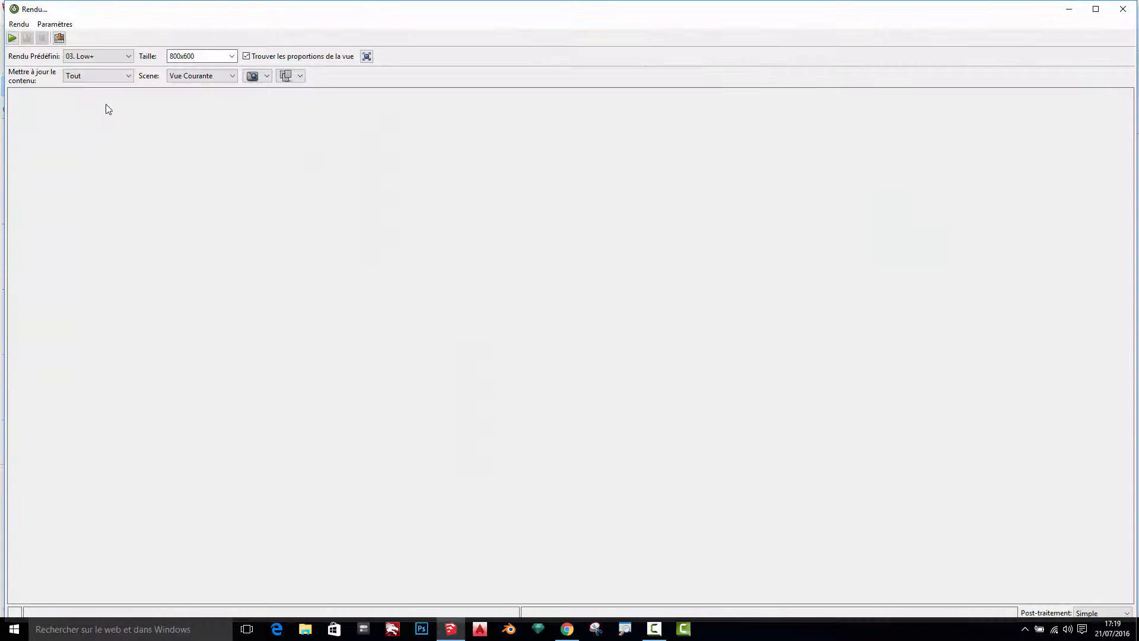
left_click(12, 38)
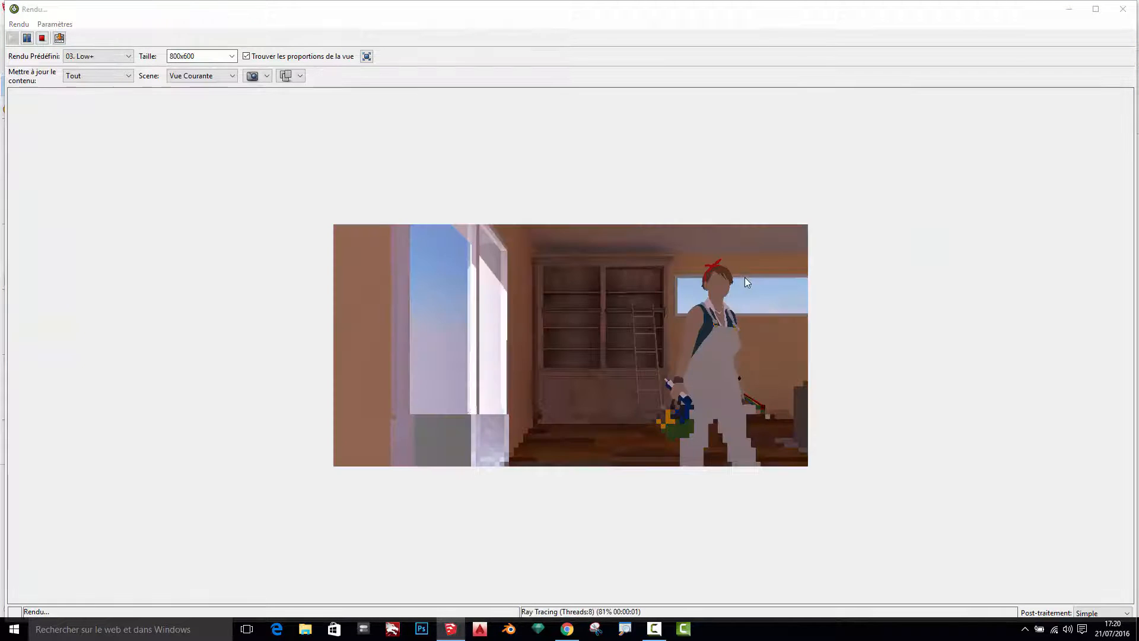
right_click(538, 384)
left_click(573, 429)
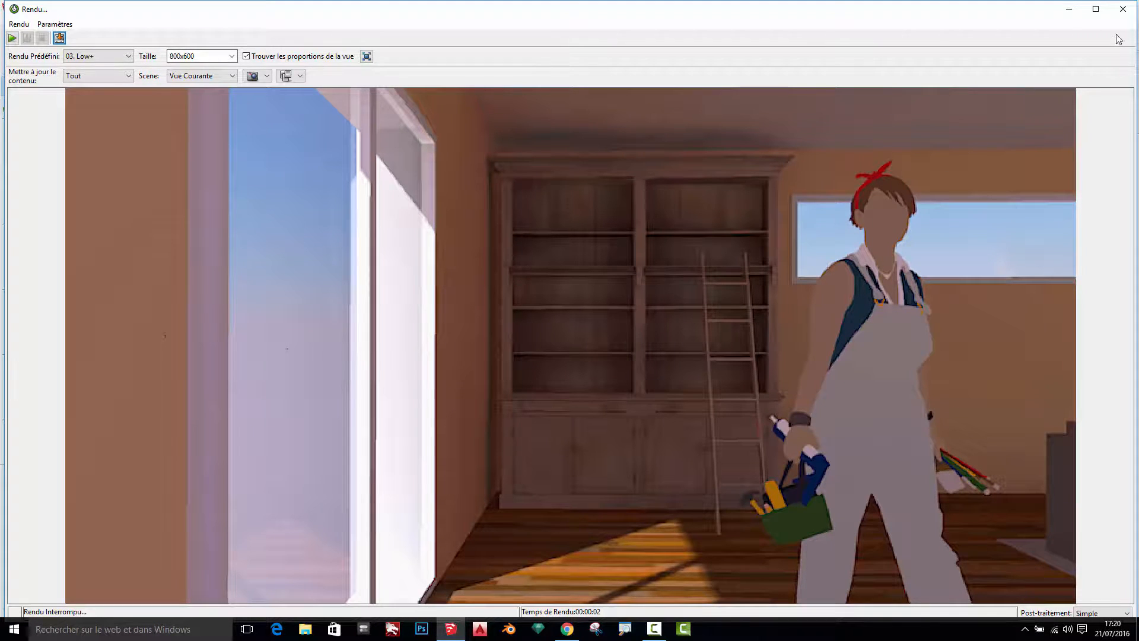
Close the close-up render without saving and reframe the room on the sliding window, bookcase, sofa and coffee table.
left_click(1123, 10)
left_click(558, 297)
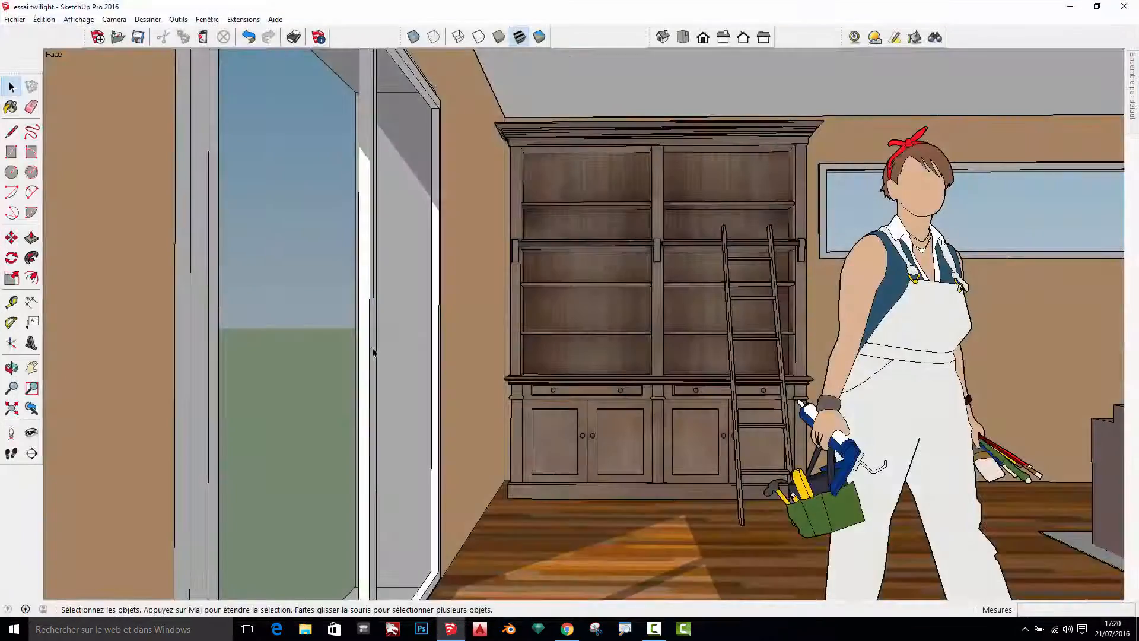
scroll(385, 319, "down", 10)
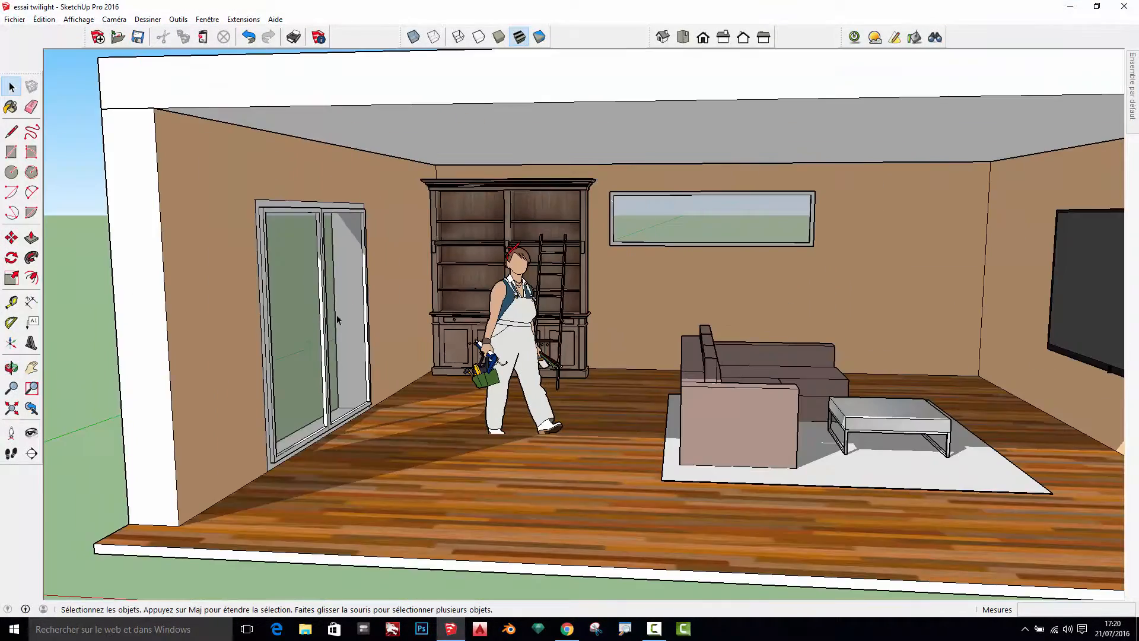
scroll(901, 472, "down", 3)
scroll(610, 305, "up", 8)
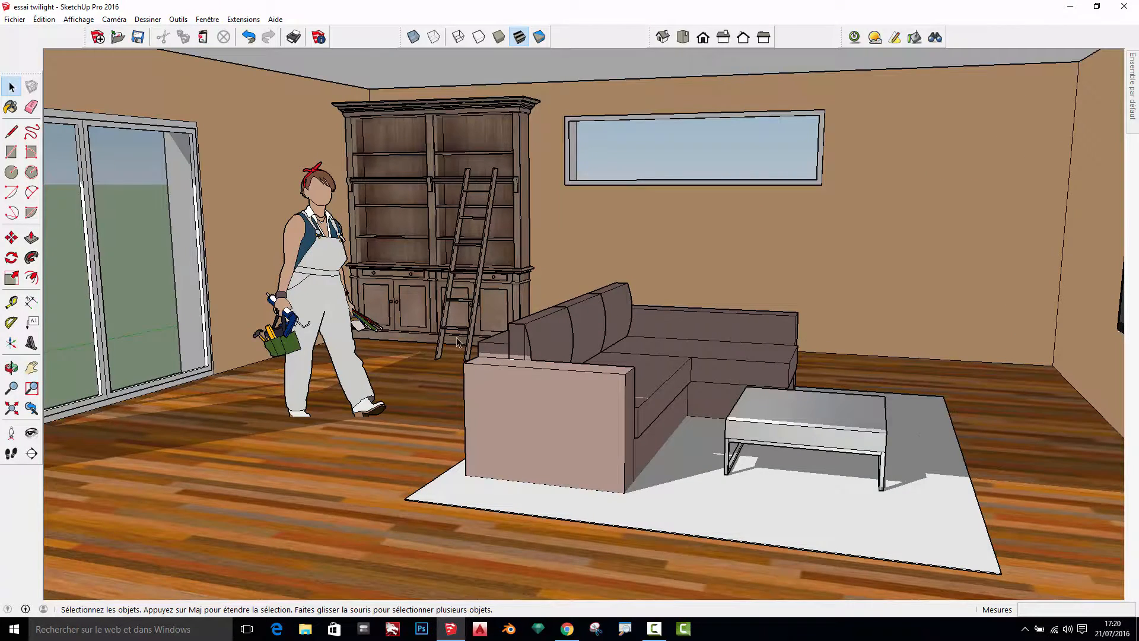
middle_click_drag(469, 337, 639, 369)
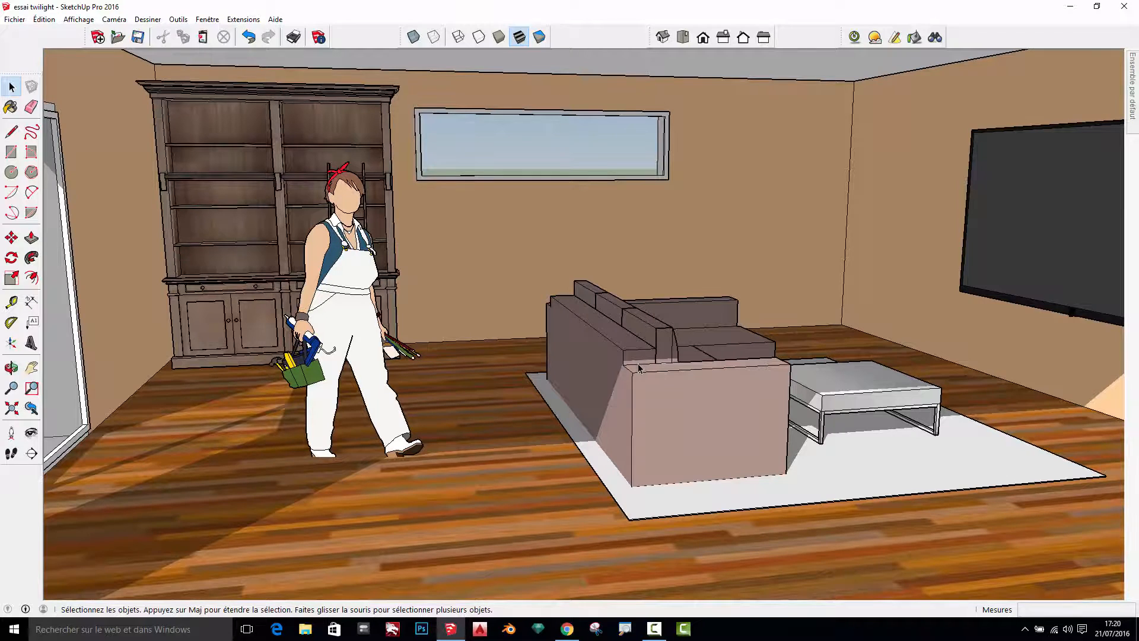
scroll(639, 369, "down", 5)
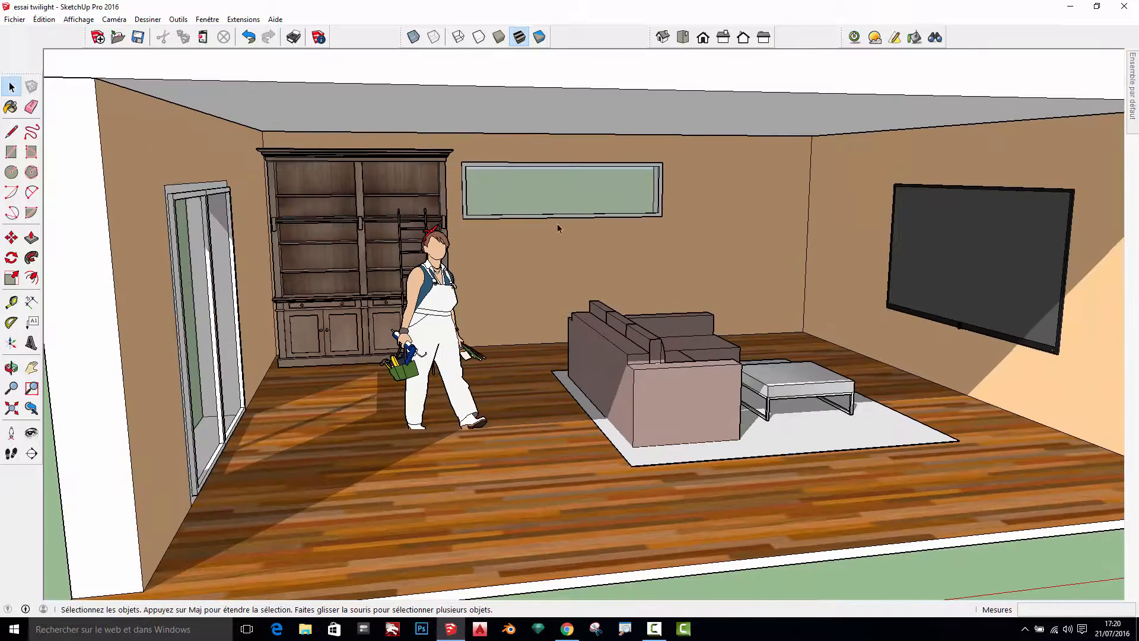
scroll(568, 274, "up", 4)
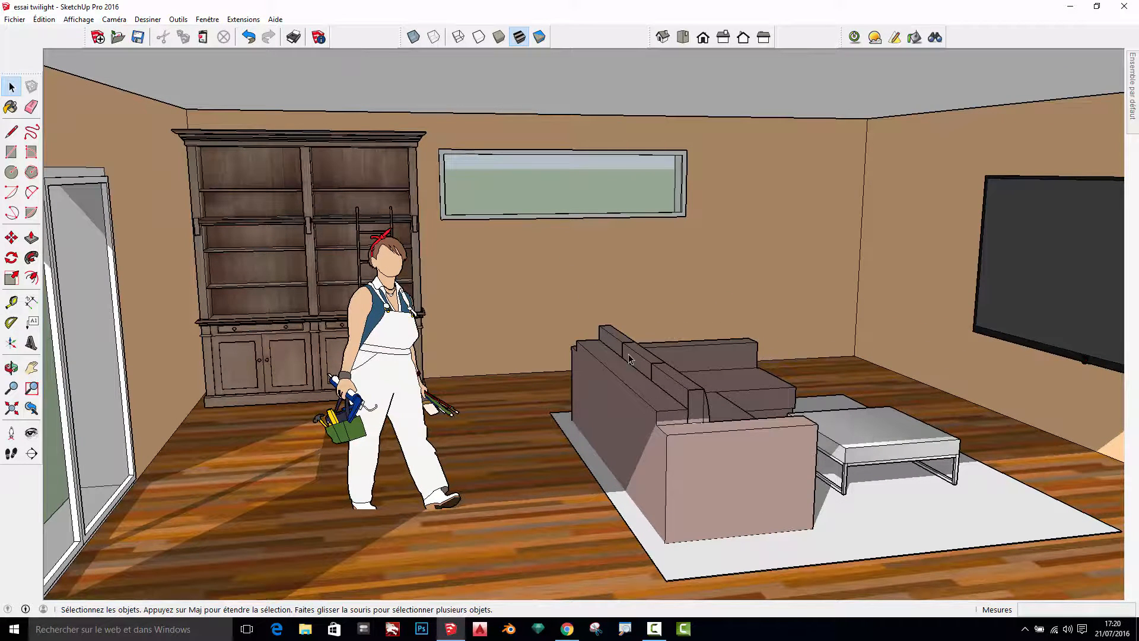
middle_click_drag(575, 370, 340, 147)
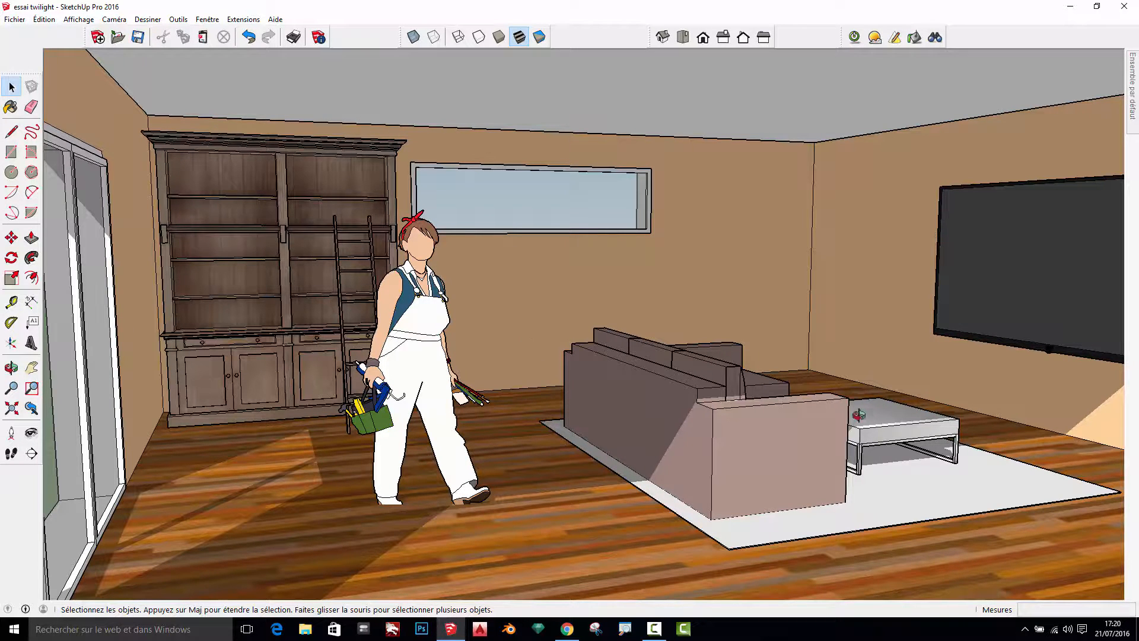
middle_click_drag(552, 383, 671, 426)
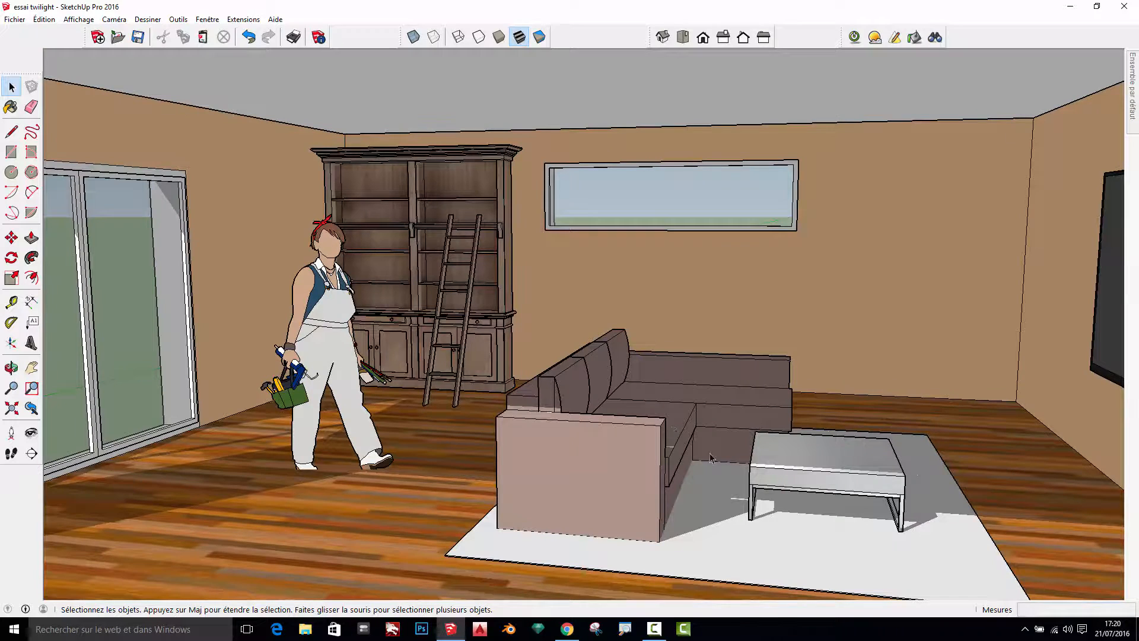